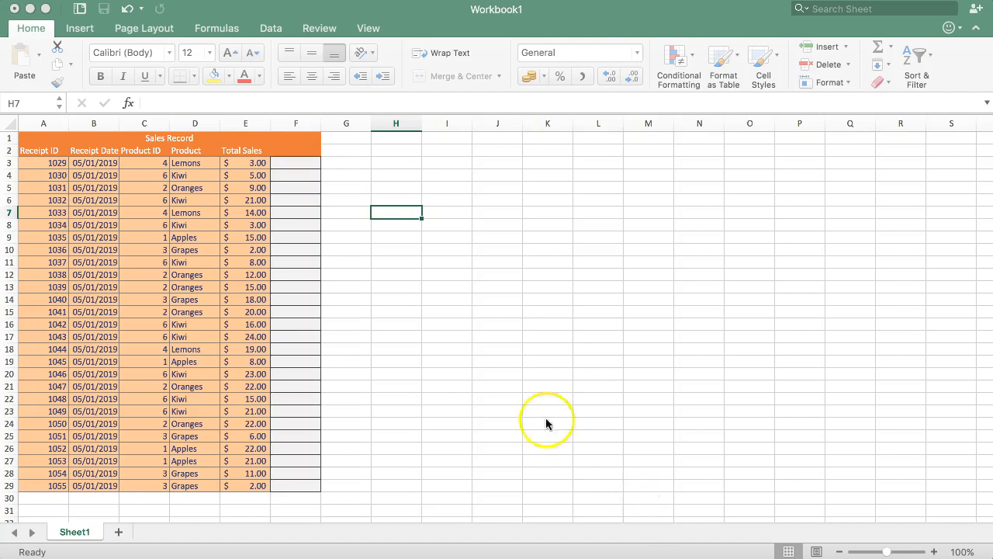
- Calculate the average of the Total Sales values E3:E29 in cell E30 with the AVERAGE function
{"action": "left_click", "coordinate": [257, 164]}
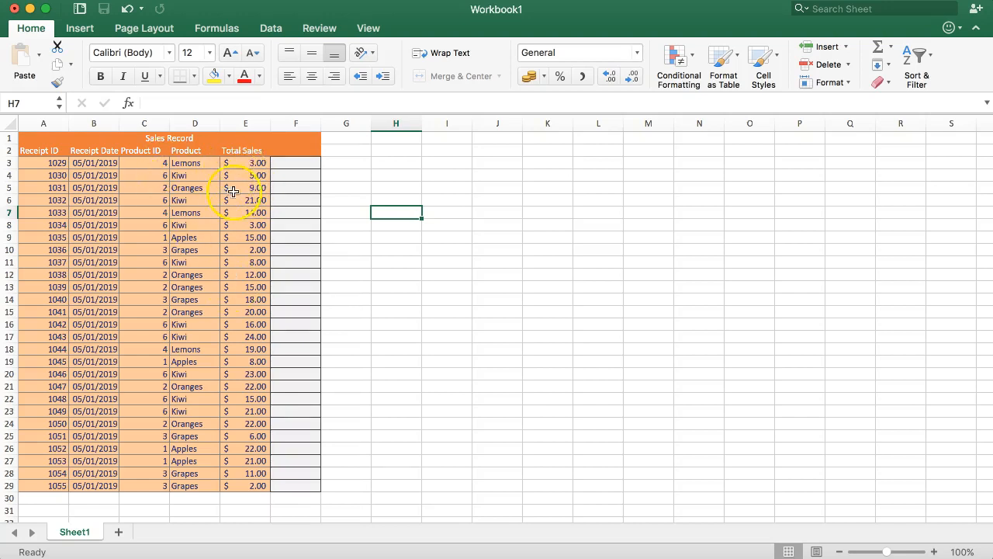
{"action": "left_click", "coordinate": [247, 161]}
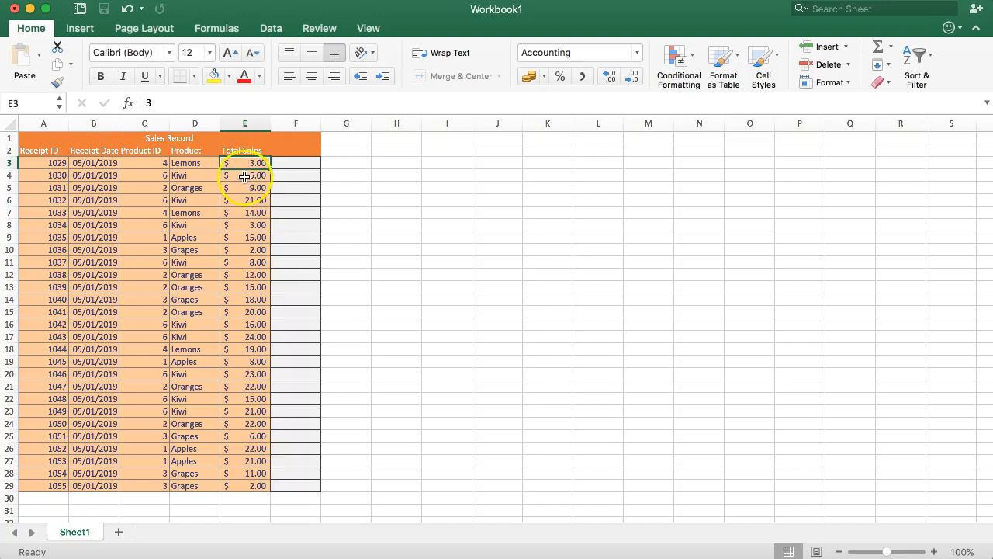
{"action": "left_click", "coordinate": [233, 500]}
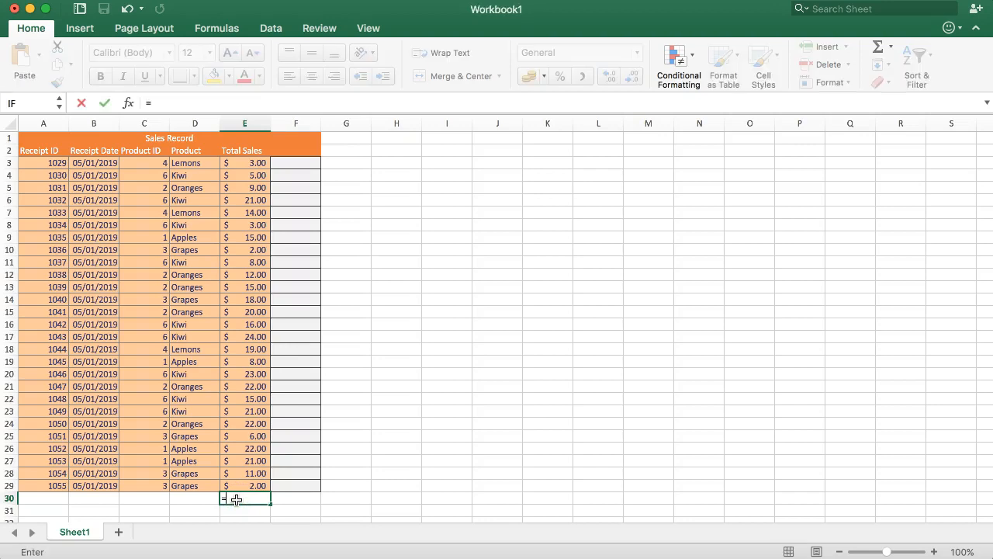
{"action": "type", "text": "AVERAGE"}
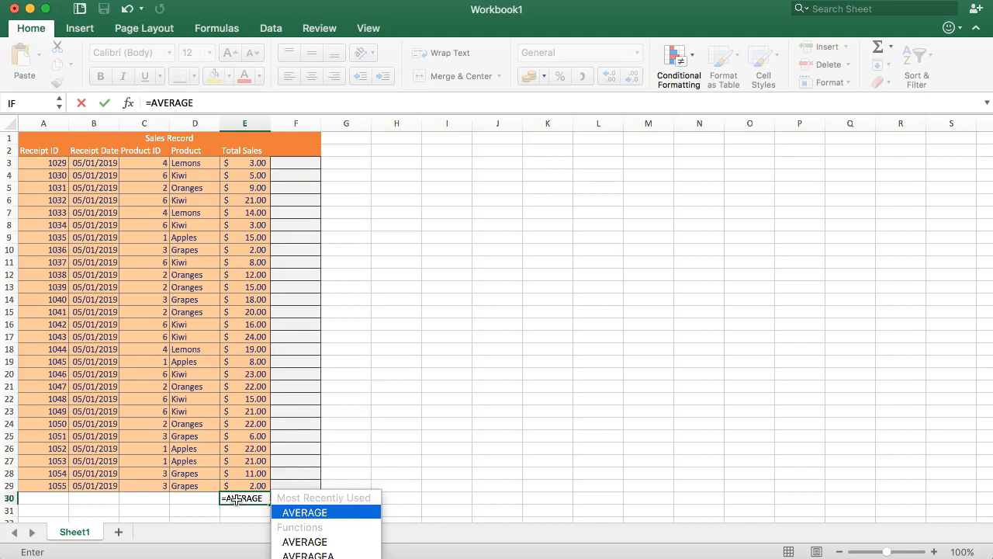
{"action": "left_click", "coordinate": [127, 102]}
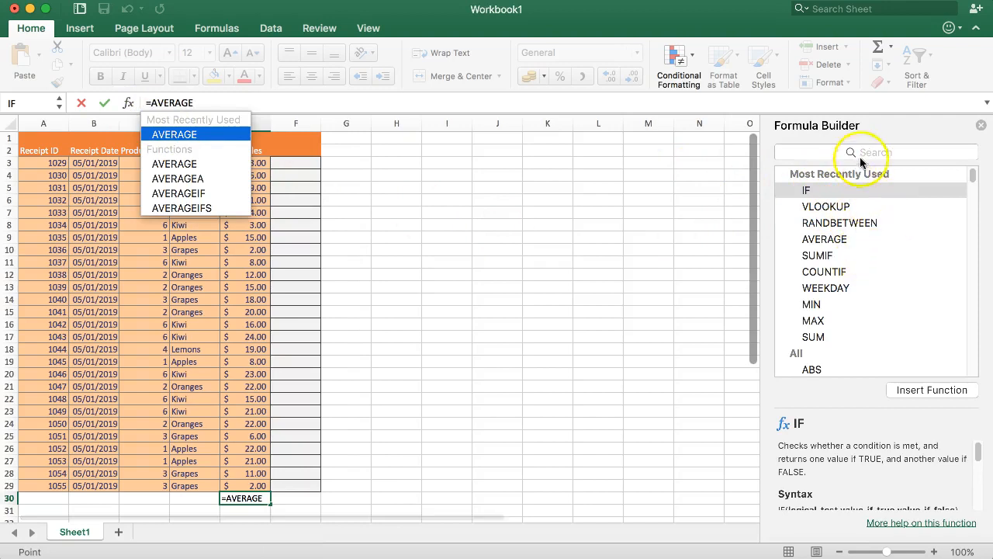
{"action": "double_click", "coordinate": [193, 134]}
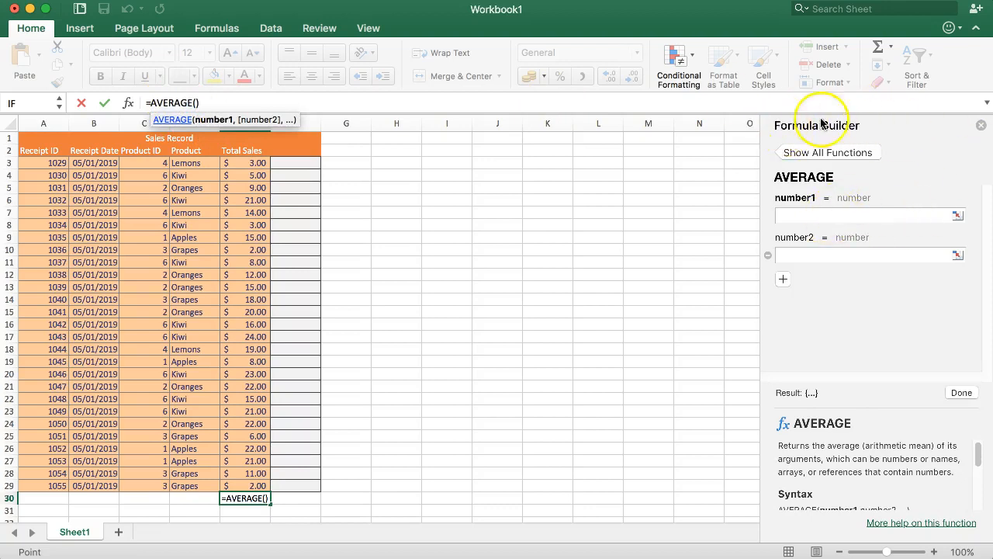
{"action": "left_click", "coordinate": [823, 215]}
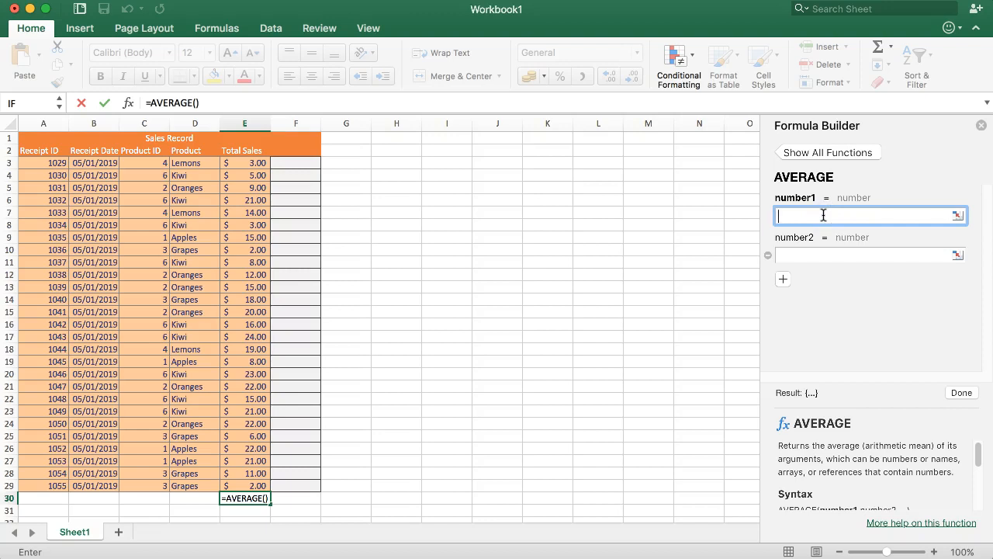
{"action": "left_click_drag", "start_coordinate": [240, 163], "coordinate": [238, 432]}
{"action": "scroll", "coordinate": [275, 379], "scroll_direction": "up", "scroll_amount": 3}
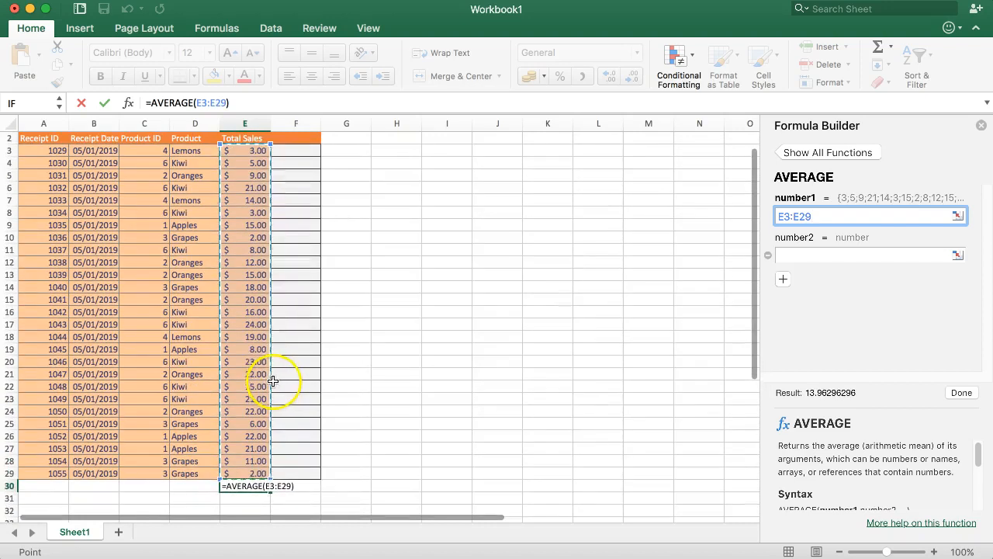
{"action": "key", "text": "Return"}
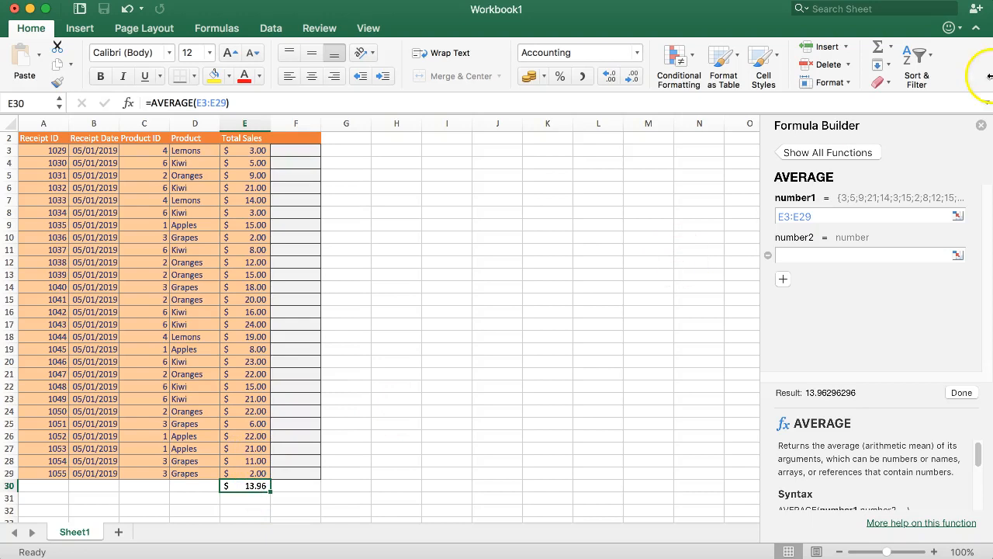
{"action": "left_click", "coordinate": [982, 125]}
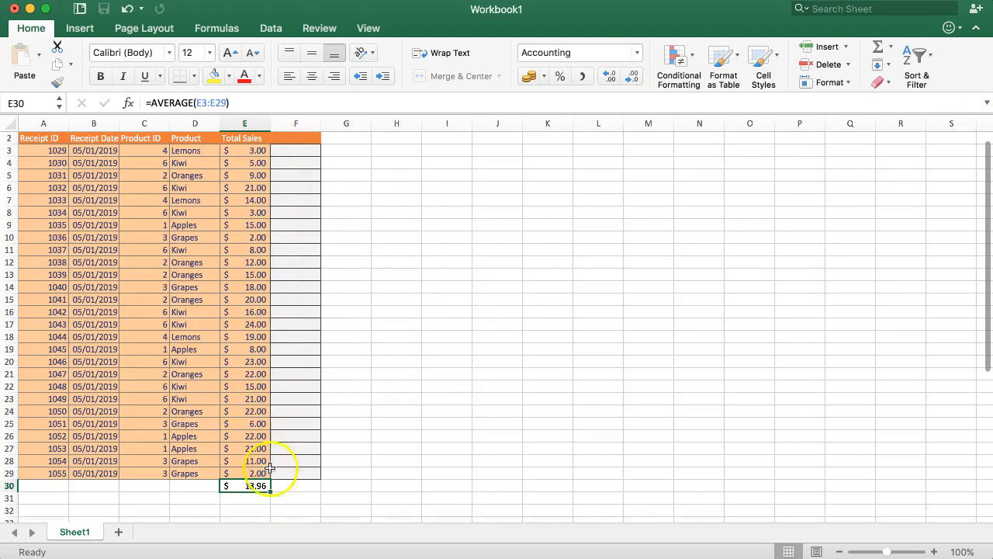
{"action": "left_click", "coordinate": [241, 486]}
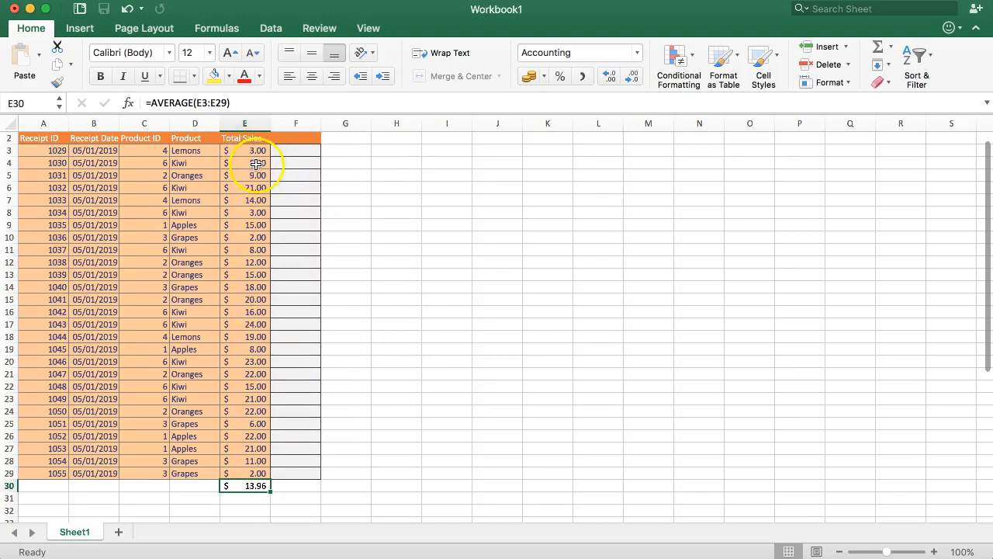
- Start an IF function in cell F3 and show its arguments in the Formula Builder
{"action": "scroll", "coordinate": [344, 193], "scroll_direction": "down", "scroll_amount": 2}
{"action": "scroll", "coordinate": [336, 199], "scroll_direction": "up", "scroll_amount": 2}
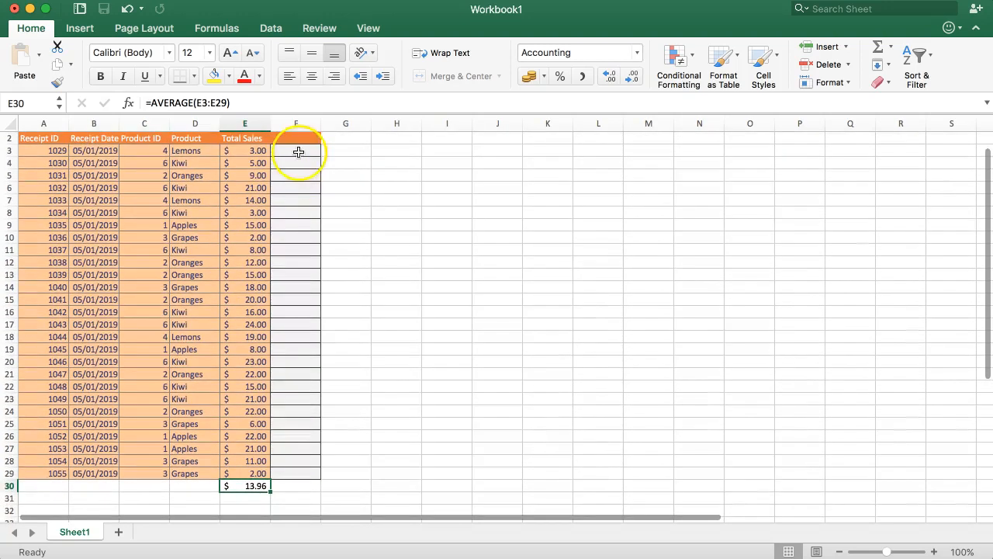
{"action": "scroll", "coordinate": [302, 160], "scroll_direction": "up", "scroll_amount": 1}
{"action": "left_click", "coordinate": [305, 164]}
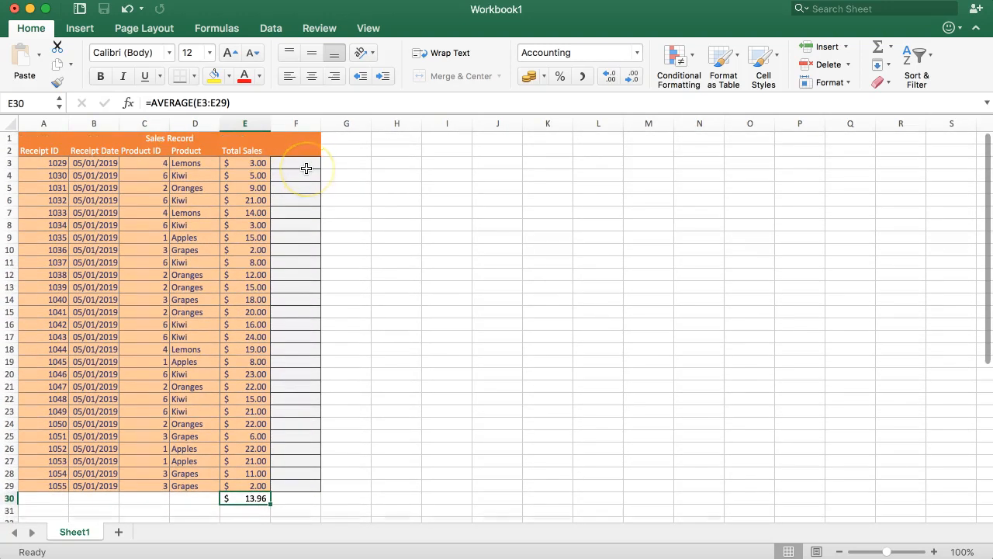
{"action": "key", "text": "shift+F3"}
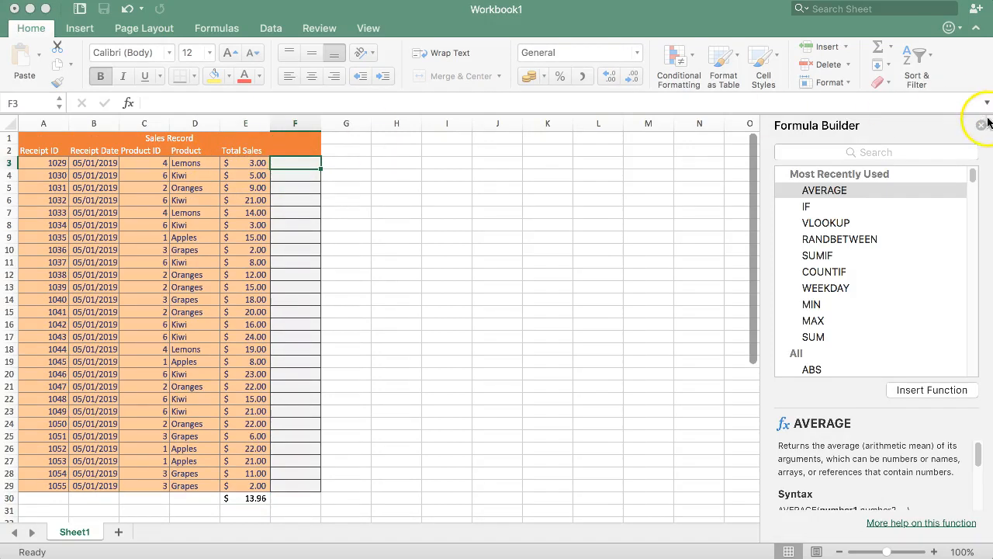
{"action": "left_click", "coordinate": [983, 125]}
{"action": "left_click", "coordinate": [290, 162]}
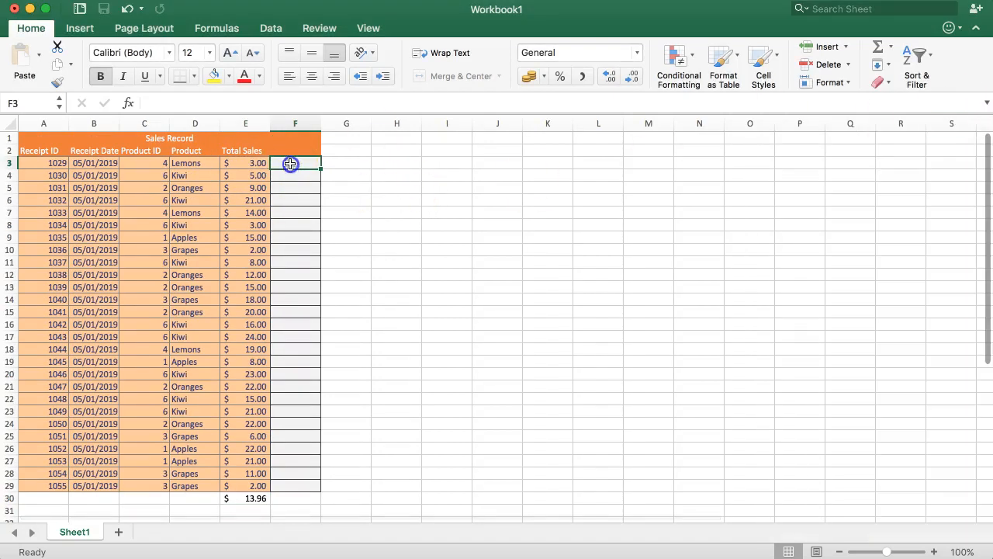
{"action": "type", "text": "=IF"}
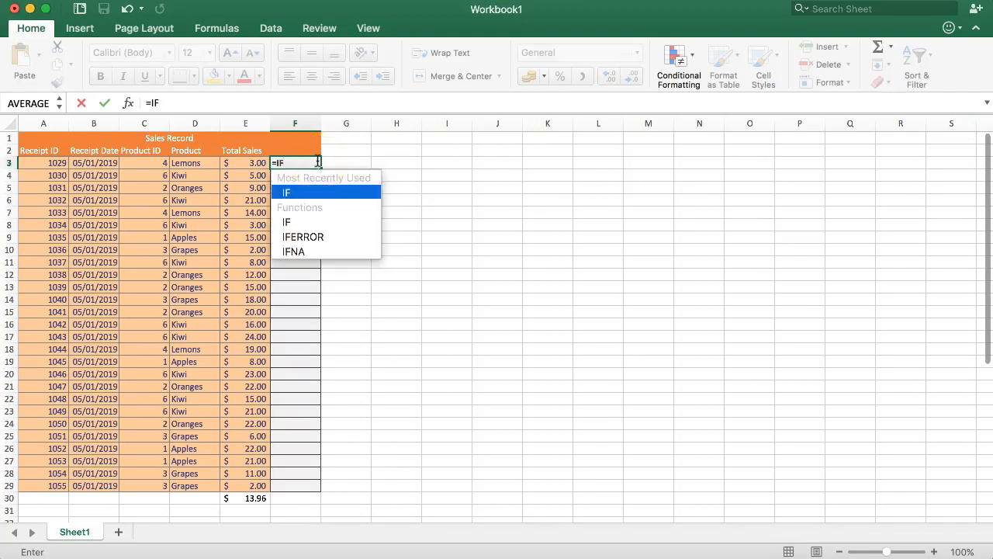
{"action": "double_click", "coordinate": [293, 193]}
{"action": "left_click", "coordinate": [284, 161]}
{"action": "left_click", "coordinate": [130, 104]}
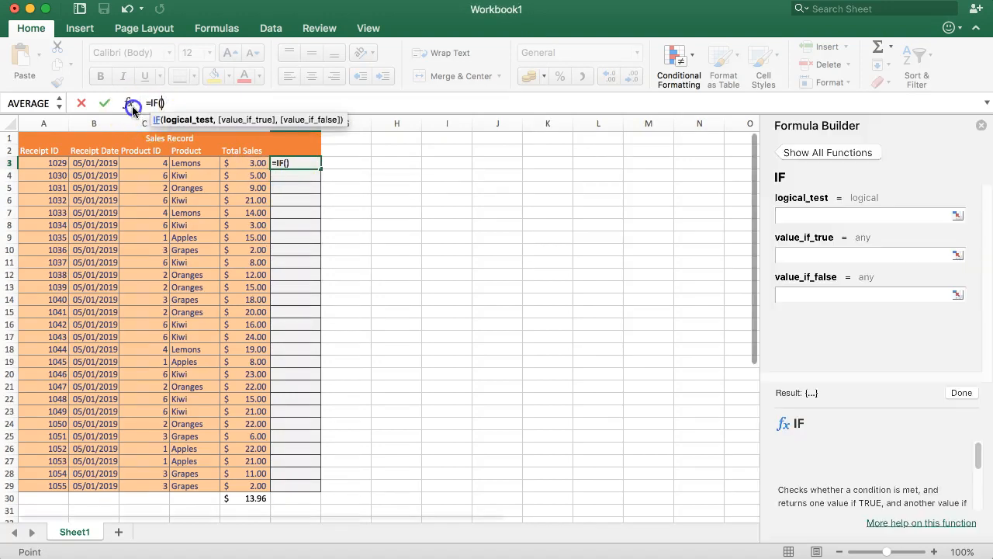
- Set the IF function's logical test to E3>=E30, comparing the first sale with the average
{"action": "left_click", "coordinate": [811, 214]}
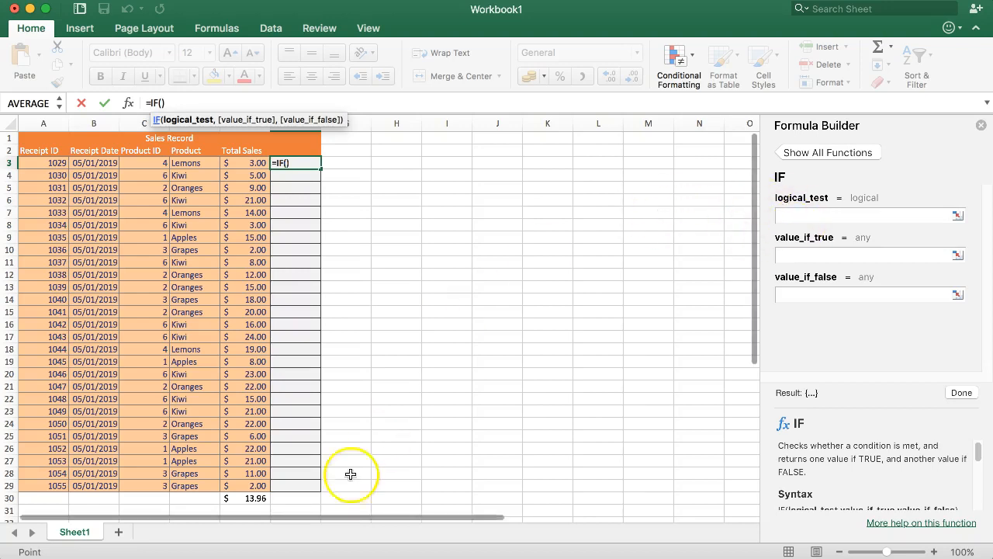
{"action": "left_click", "coordinate": [241, 162]}
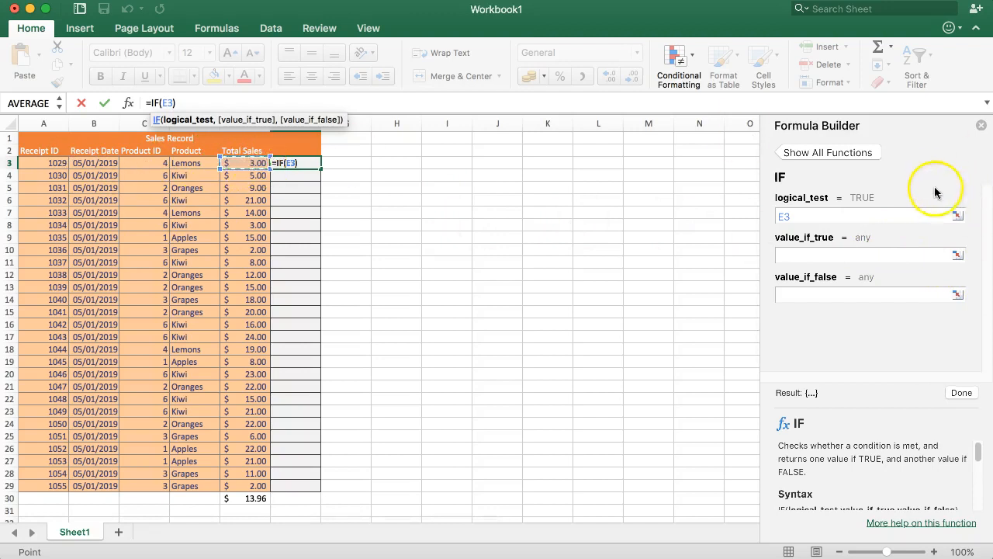
{"action": "type", "text": ">="}
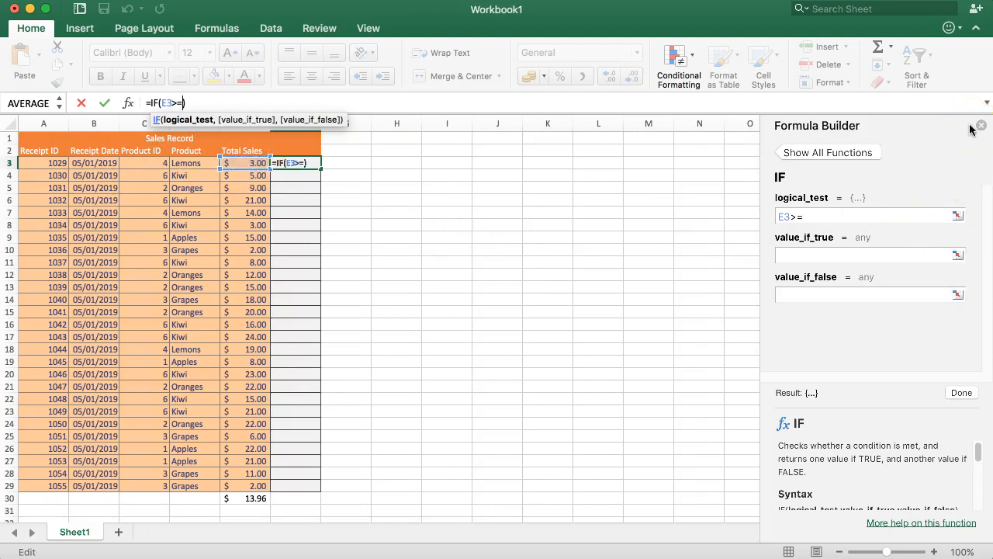
{"action": "left_click", "coordinate": [793, 217]}
{"action": "left_click", "coordinate": [807, 216]}
{"action": "left_click_drag", "start_coordinate": [807, 216], "coordinate": [790, 214]}
{"action": "type", "text": "<="}
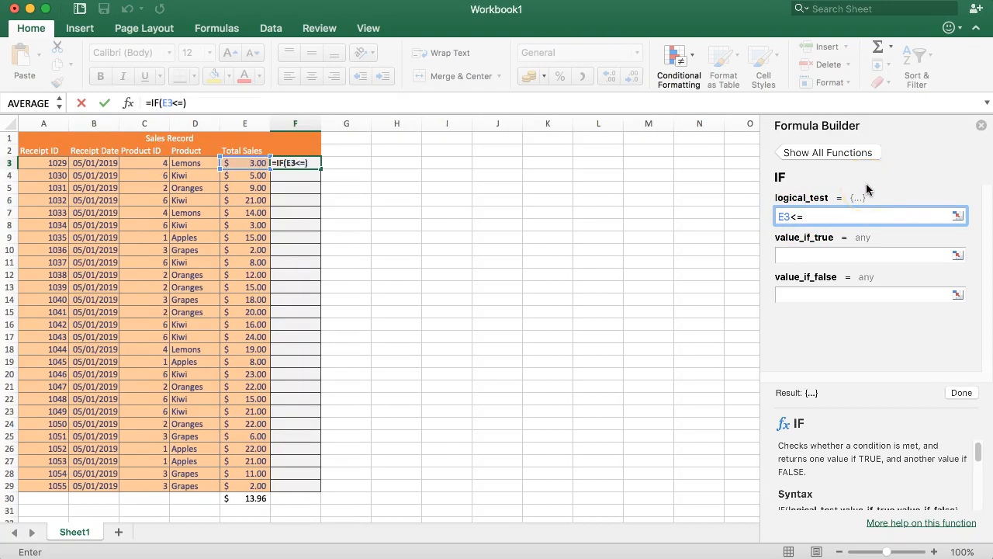
{"action": "key", "text": "BackSpace"}
{"action": "key", "text": "BackSpace"}
{"action": "type", "text": ">="}
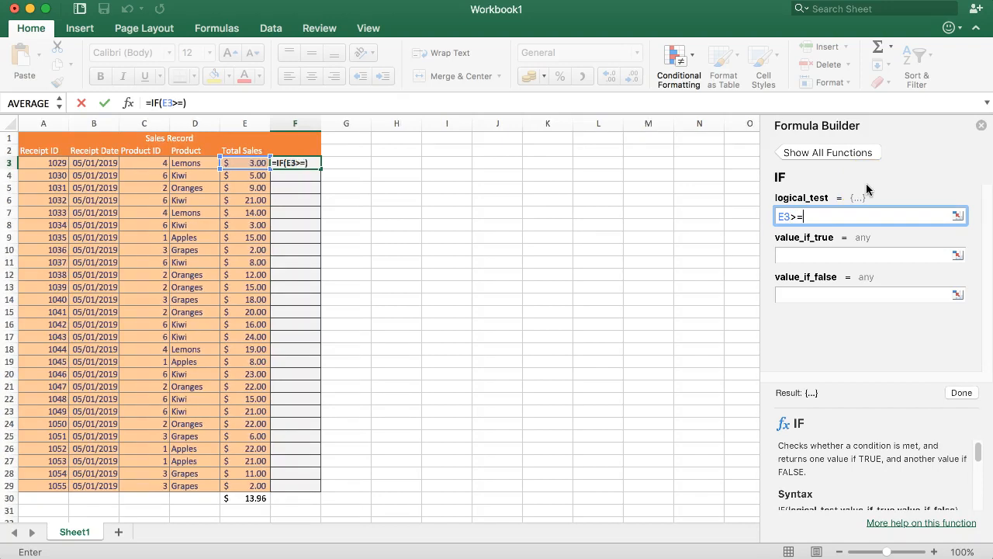
{"action": "left_click", "coordinate": [250, 492]}
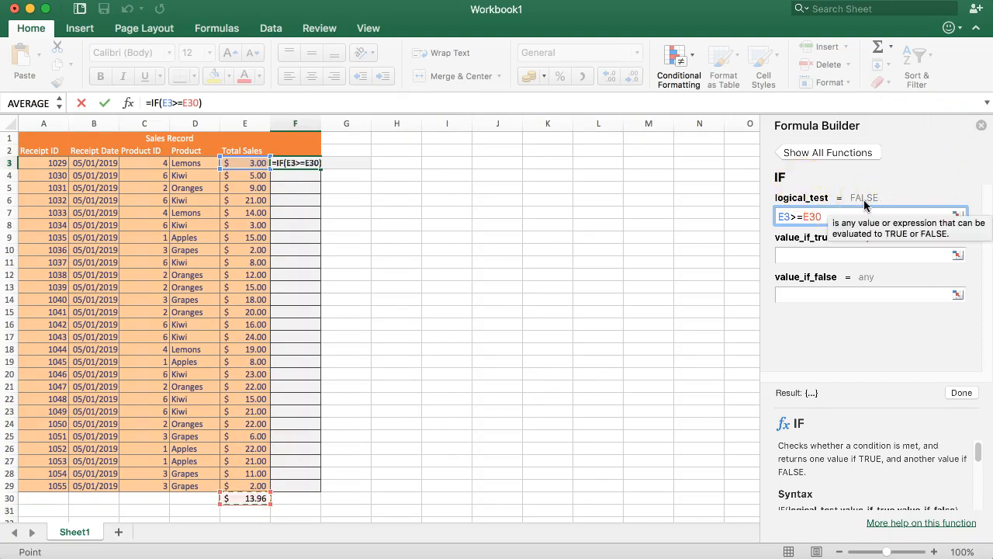
- Set the value if true to "OK" and the value if false to "NO", and complete the IF formula in F3
{"action": "left_click", "coordinate": [803, 255]}
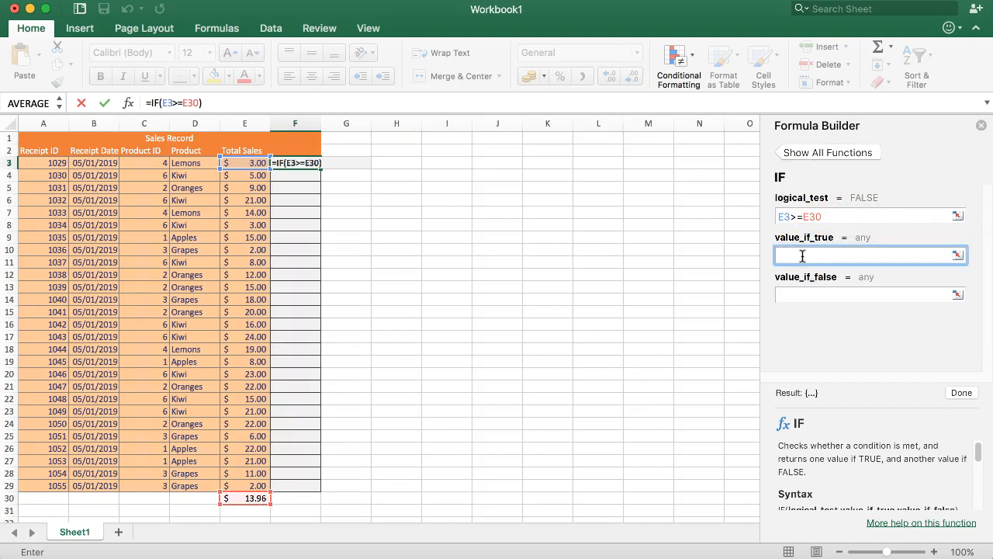
{"action": "type", "text": "OK"}
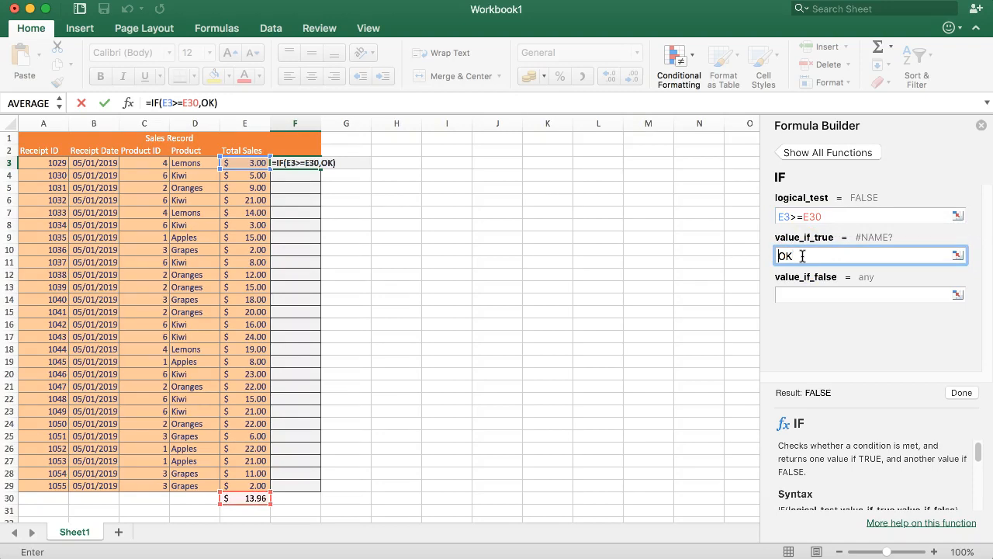
{"action": "key", "text": "Left"}
{"action": "key", "text": "Left"}
{"action": "type", "text": "\"OK\""}
{"action": "left_click", "coordinate": [818, 294]}
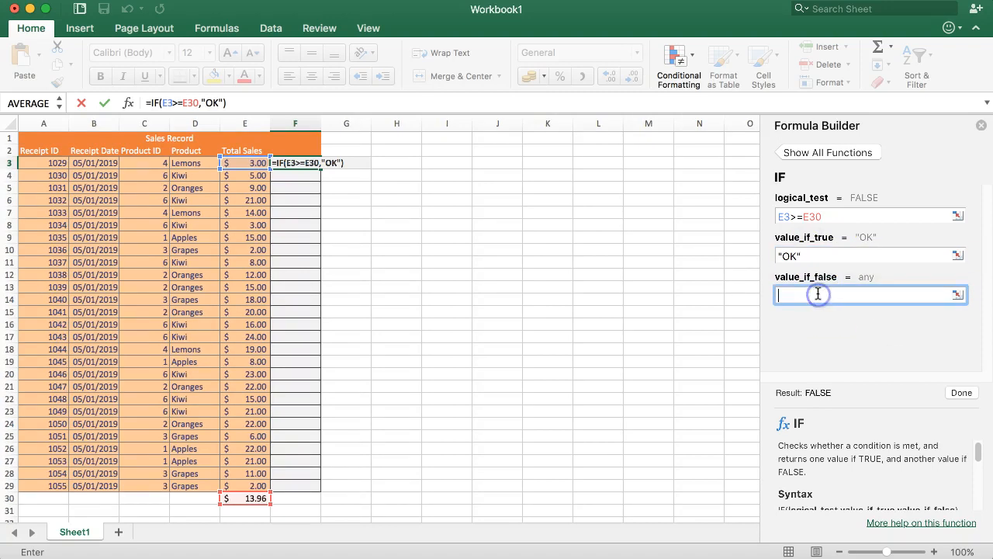
{"action": "type", "text": "\"\""}
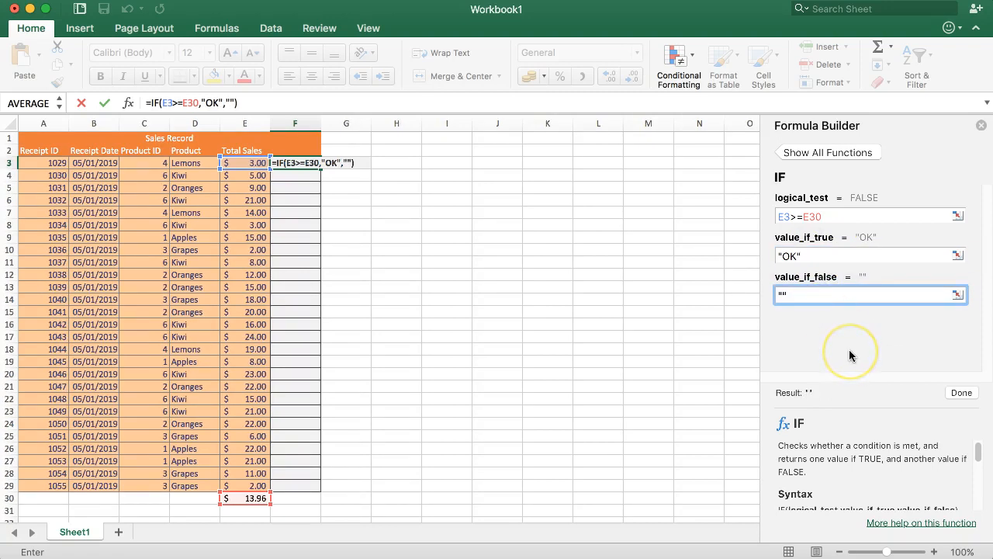
{"action": "type", "text": "NO"}
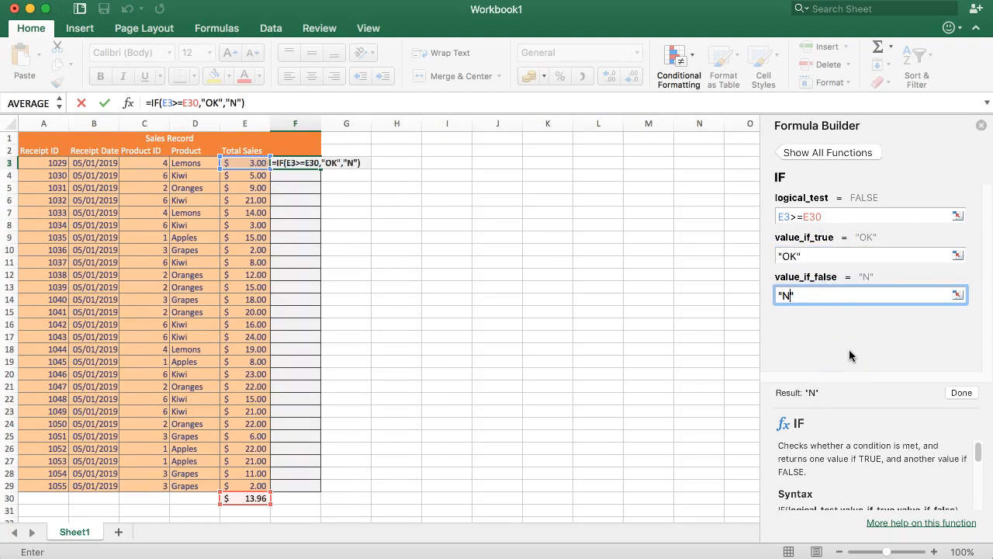
{"action": "left_click", "coordinate": [853, 344]}
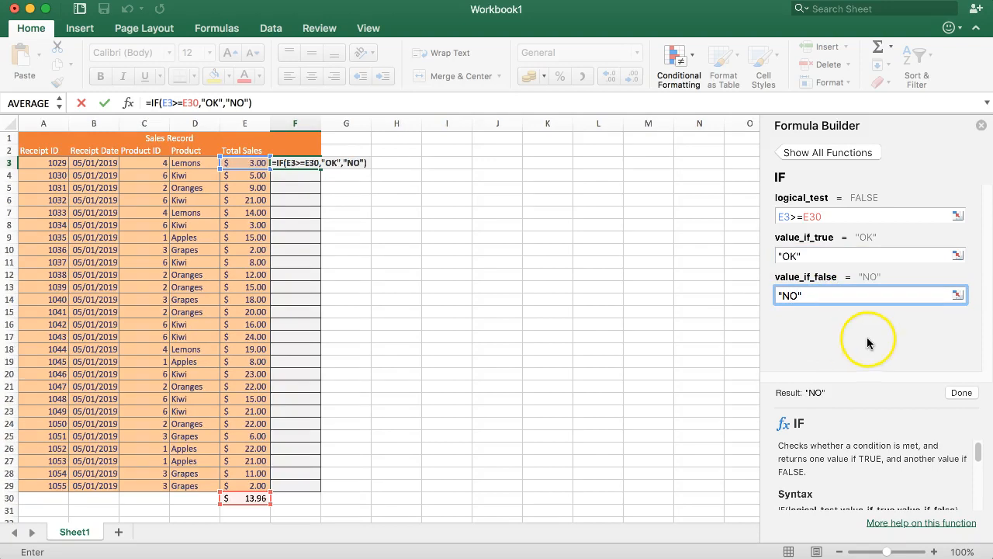
{"action": "left_click", "coordinate": [956, 393]}
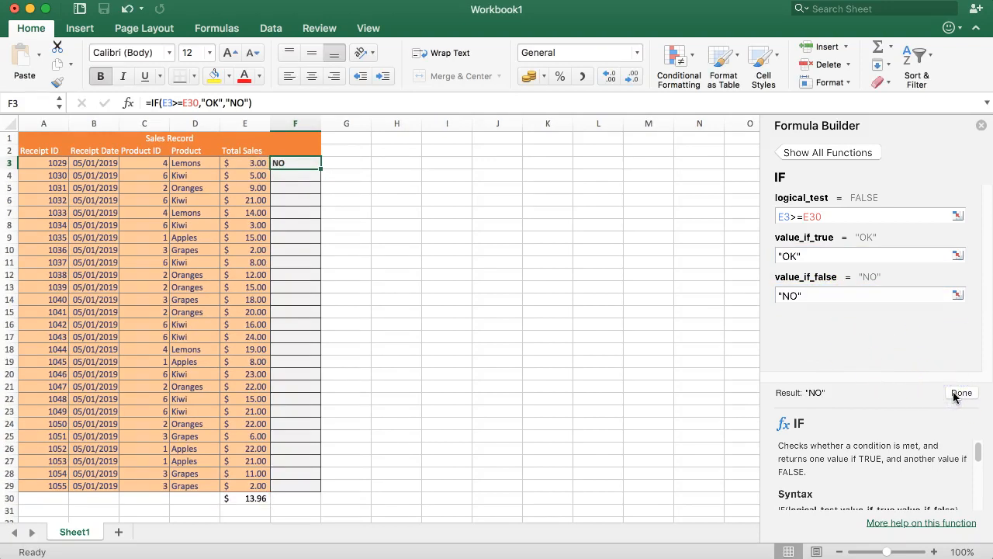
{"action": "left_click", "coordinate": [981, 125]}
{"action": "left_click", "coordinate": [367, 227]}
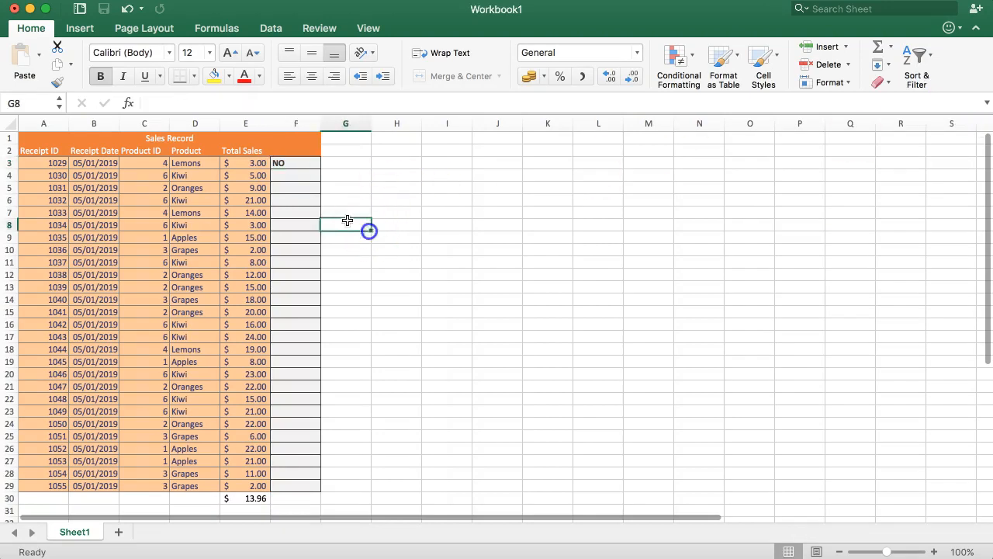
- Make the E30 reference in F3's IF formula absolute, so the logical test reads E3>=$E$30
{"action": "left_click", "coordinate": [289, 162]}
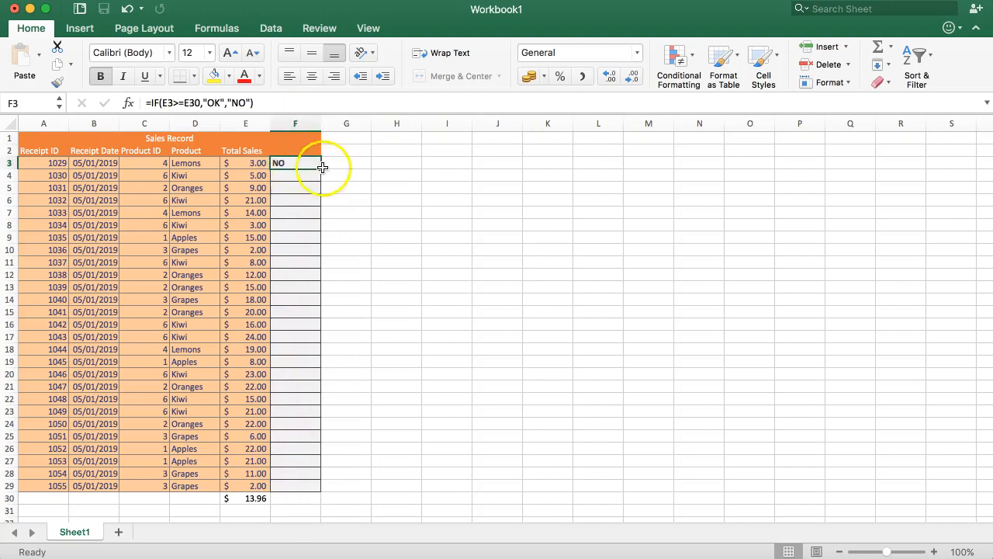
{"action": "left_click", "coordinate": [187, 103]}
{"action": "double_click", "coordinate": [187, 103]}
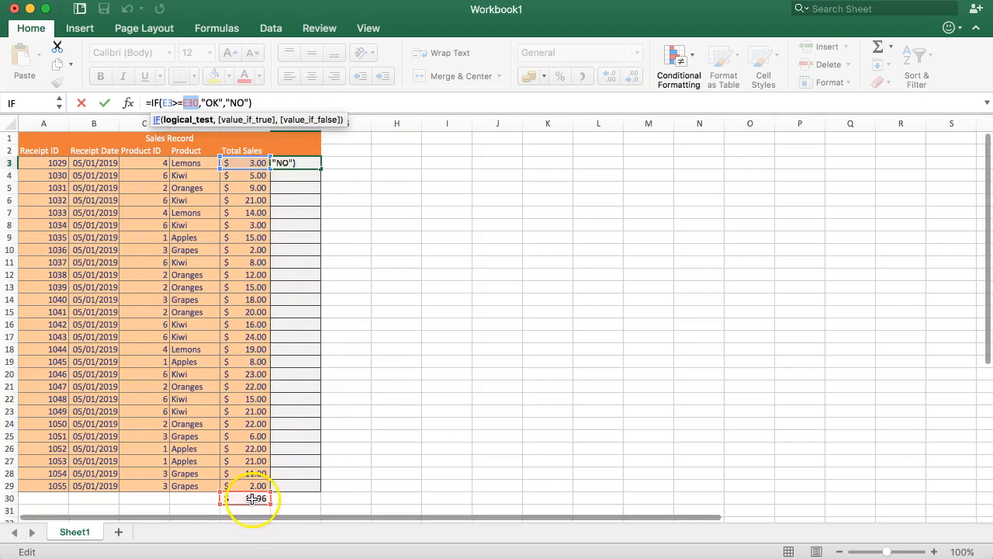
{"action": "left_click", "coordinate": [194, 101]}
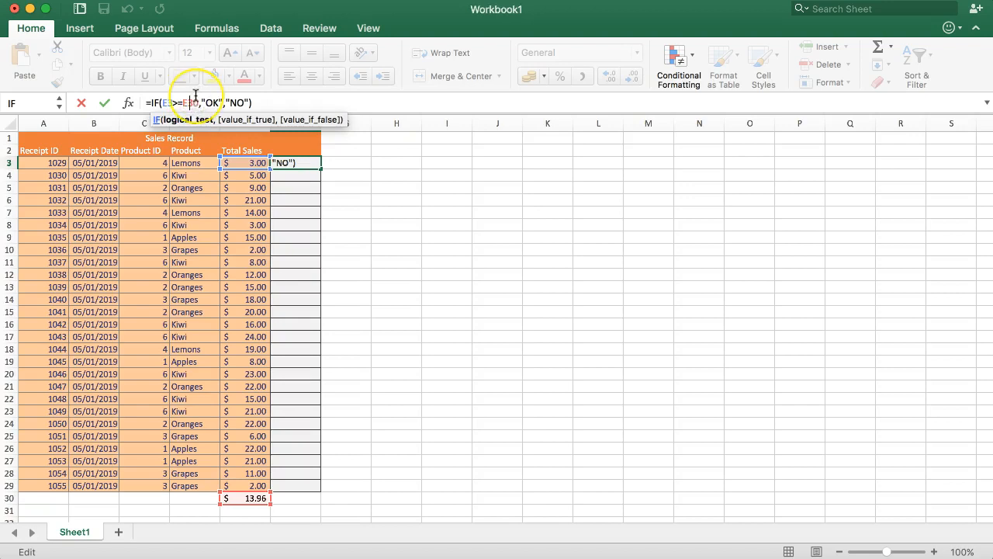
{"action": "key", "text": "F4"}
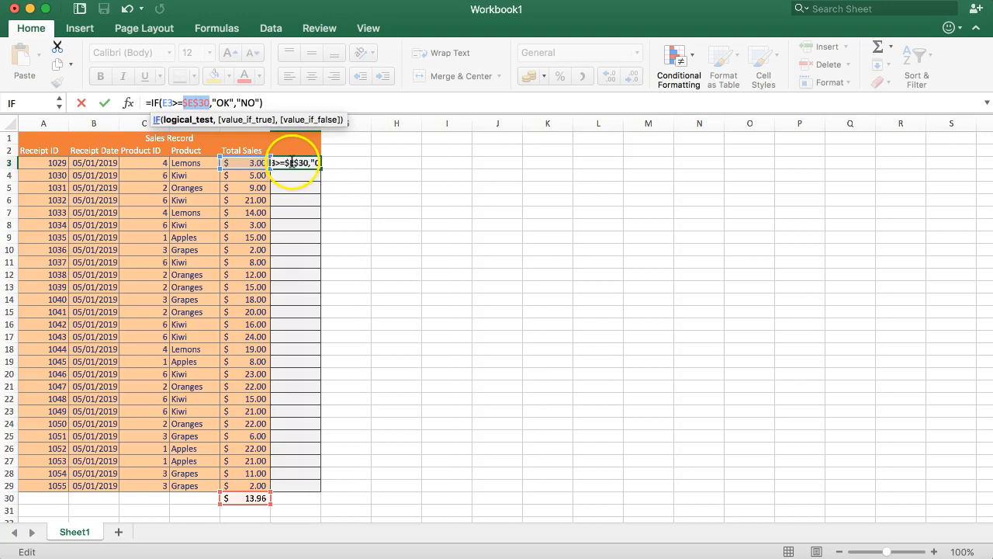
{"action": "key", "text": "Return"}
- Fill the IF formula from F3 down to F29 and center the results in the cells
{"action": "left_click", "coordinate": [297, 163]}
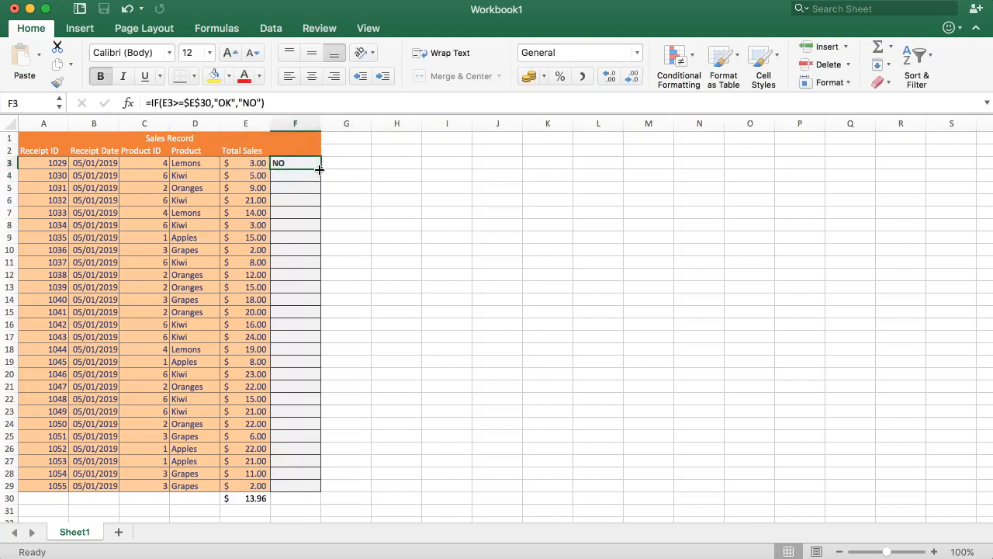
{"action": "left_click_drag", "start_coordinate": [318, 168], "coordinate": [311, 490]}
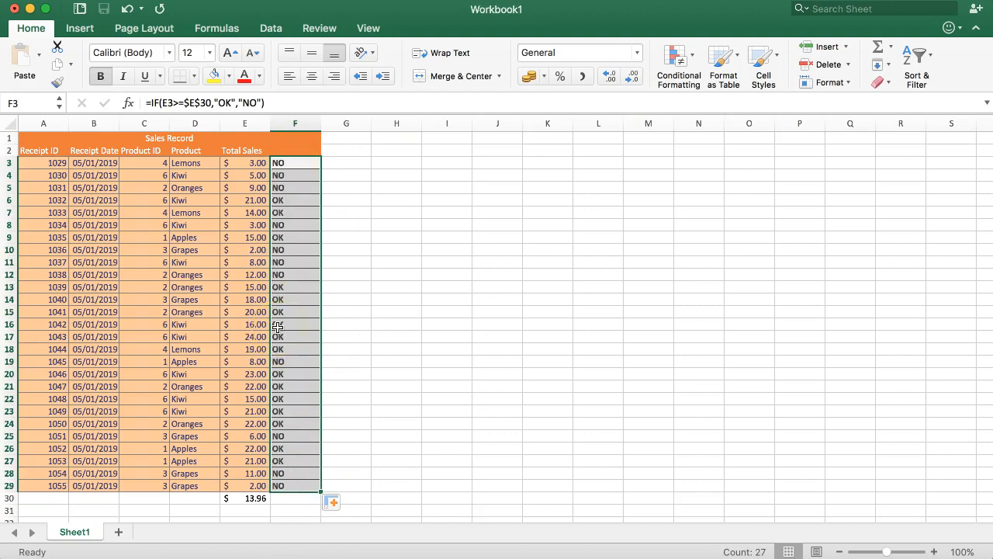
{"action": "left_click", "coordinate": [311, 75]}
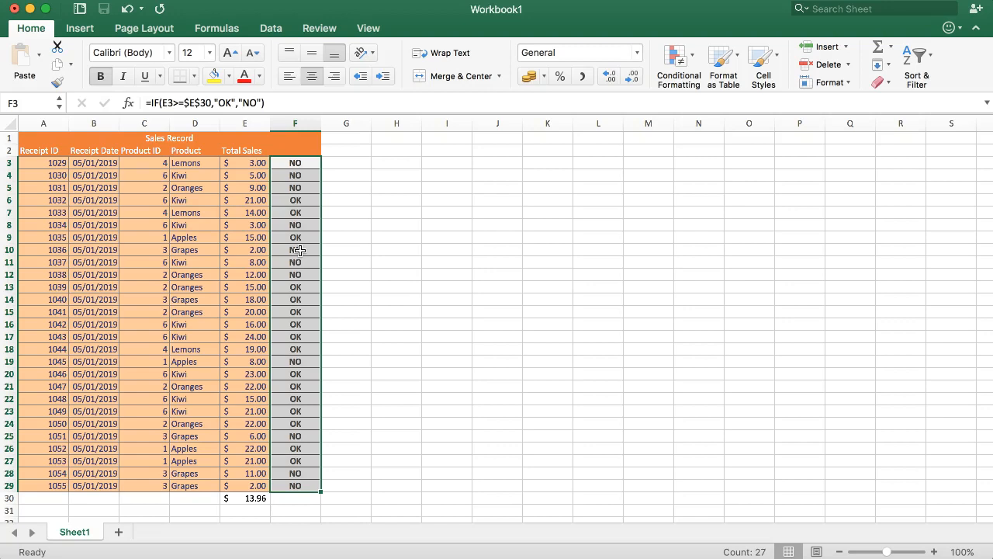
- Start an Equal To highlight cells rule for F3:F29, keeping its dialog clear of the data
{"action": "left_click", "coordinate": [677, 58]}
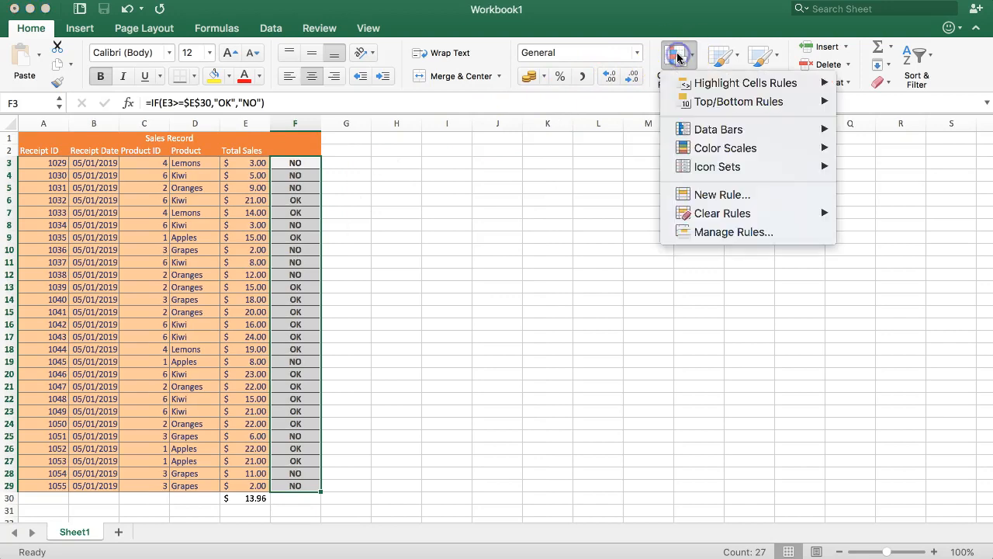
{"action": "left_click", "coordinate": [720, 91]}
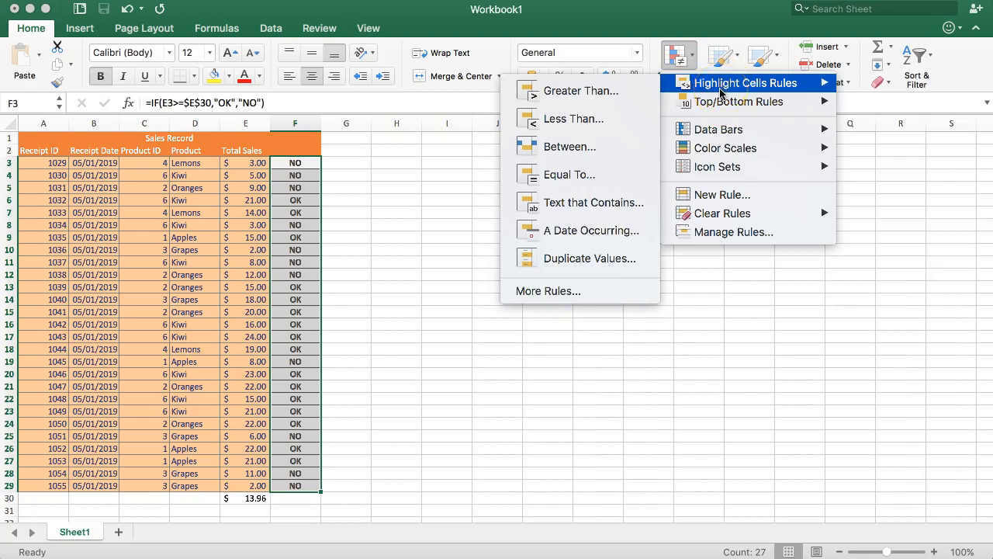
{"action": "left_click", "coordinate": [721, 91]}
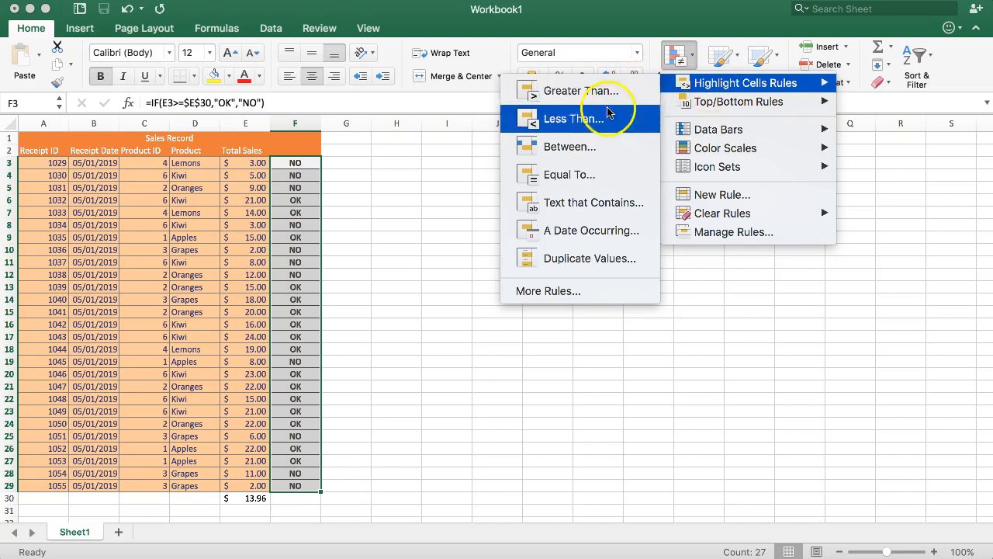
{"action": "left_click", "coordinate": [570, 177]}
{"action": "left_click_drag", "start_coordinate": [300, 137], "coordinate": [680, 149]}
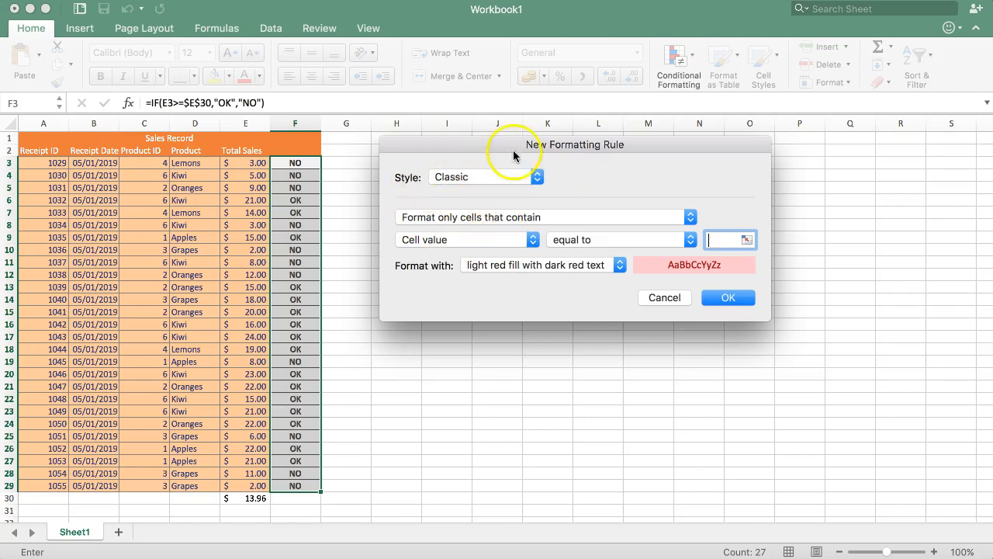
{"action": "left_click", "coordinate": [469, 178]}
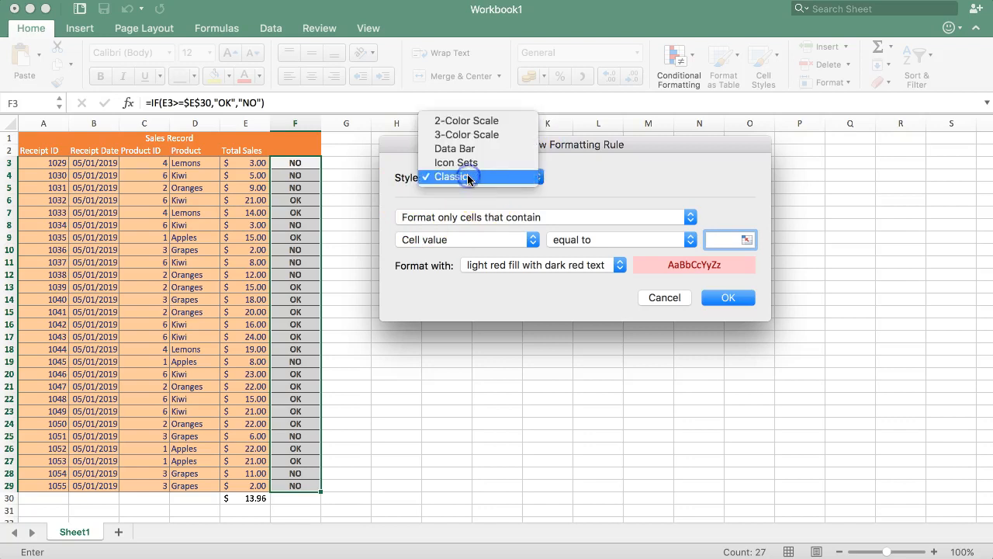
{"action": "left_click", "coordinate": [470, 134]}
{"action": "left_click", "coordinate": [468, 177]}
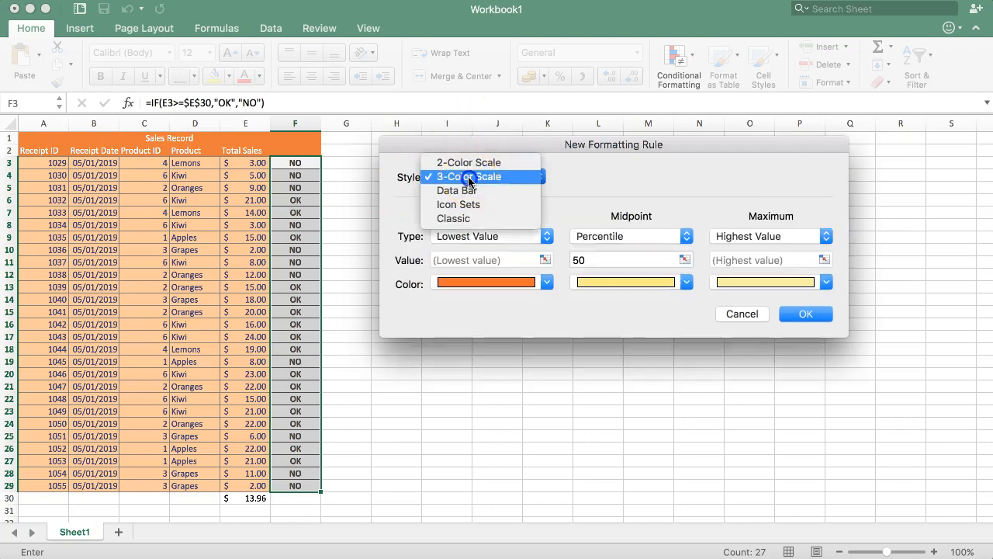
{"action": "left_click", "coordinate": [469, 163]}
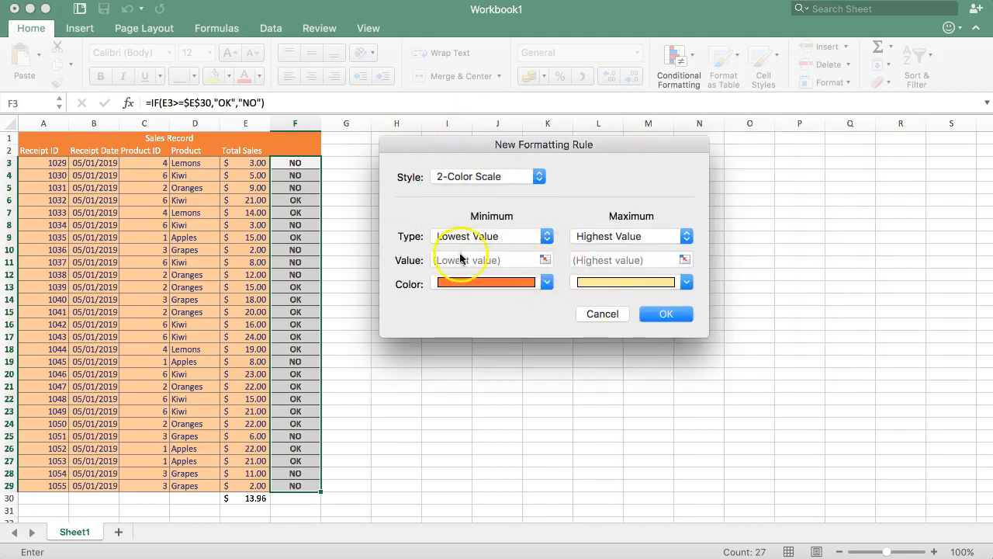
{"action": "left_click", "coordinate": [480, 175]}
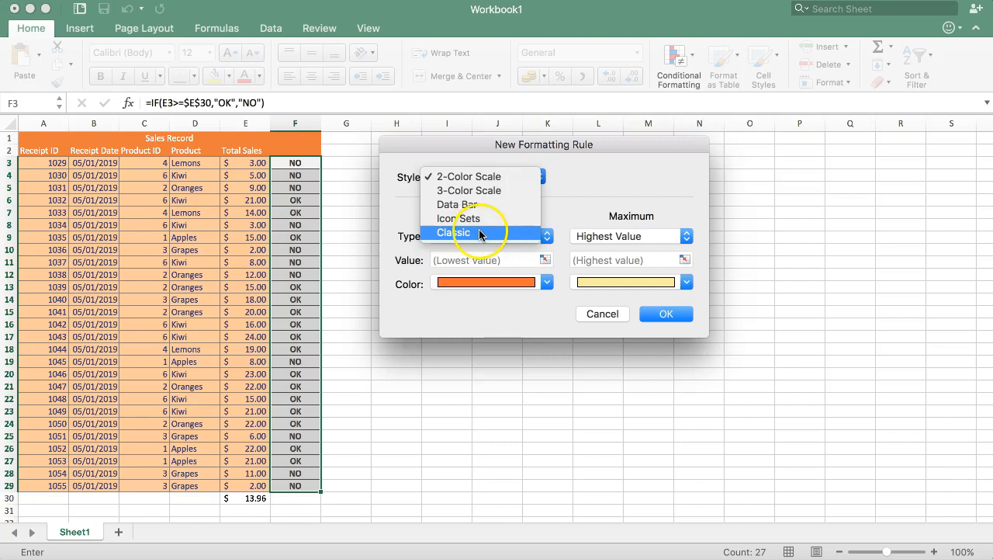
{"action": "left_click", "coordinate": [479, 231]}
- Set the rule to format only cells whose value is equal to NO with red text, and apply it
{"action": "left_click", "coordinate": [510, 218]}
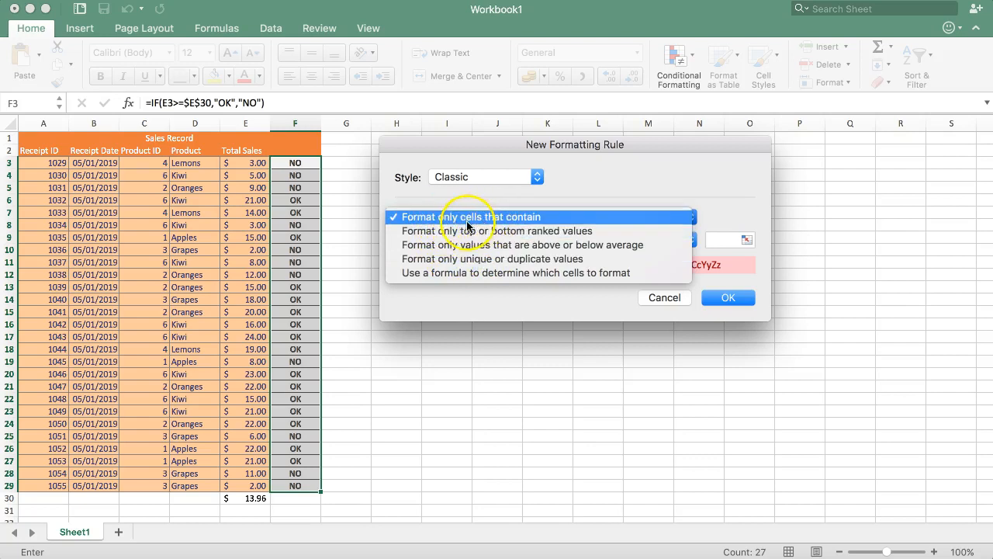
{"action": "left_click", "coordinate": [473, 219]}
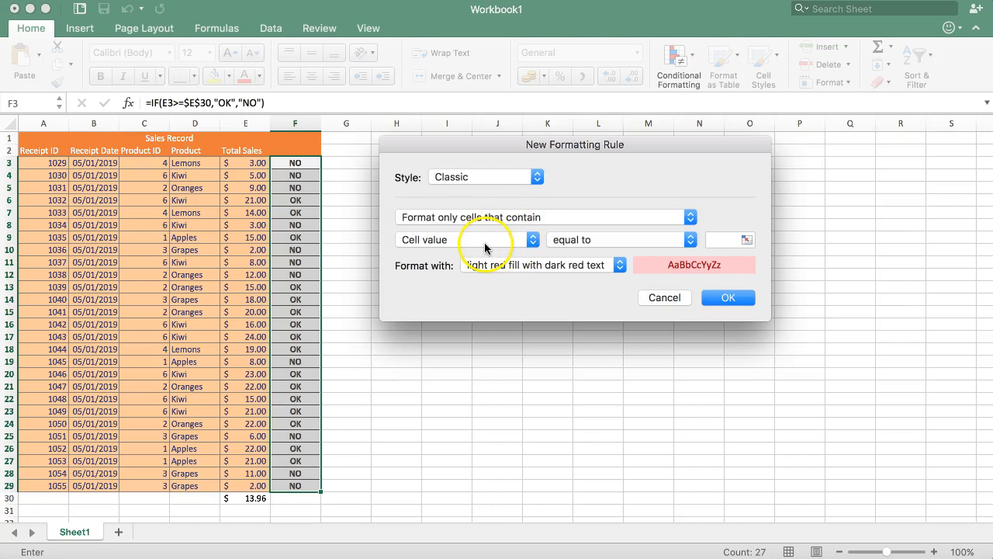
{"action": "left_click", "coordinate": [715, 239]}
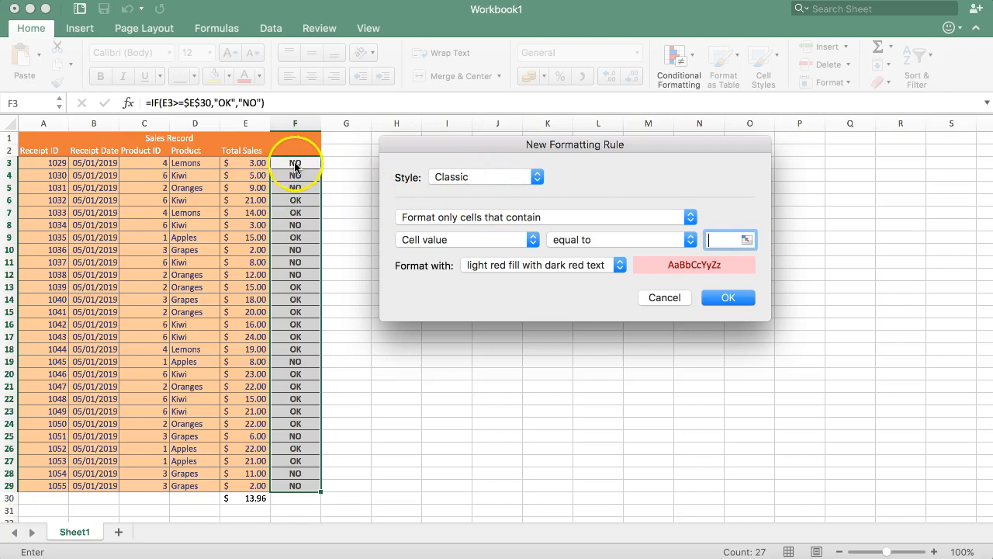
{"action": "left_click", "coordinate": [570, 240]}
{"action": "left_click", "coordinate": [570, 239]}
{"action": "left_click", "coordinate": [731, 242]}
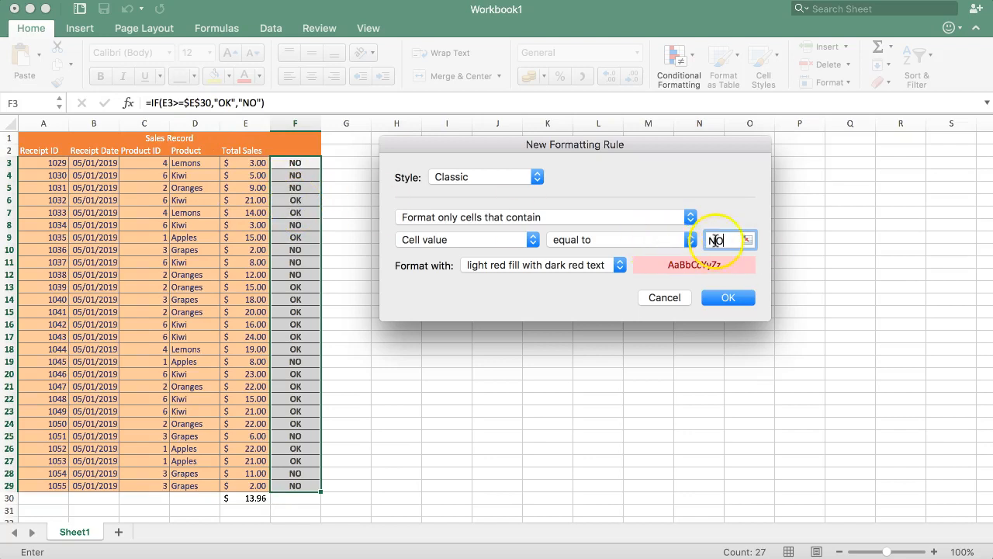
{"action": "left_click", "coordinate": [571, 266]}
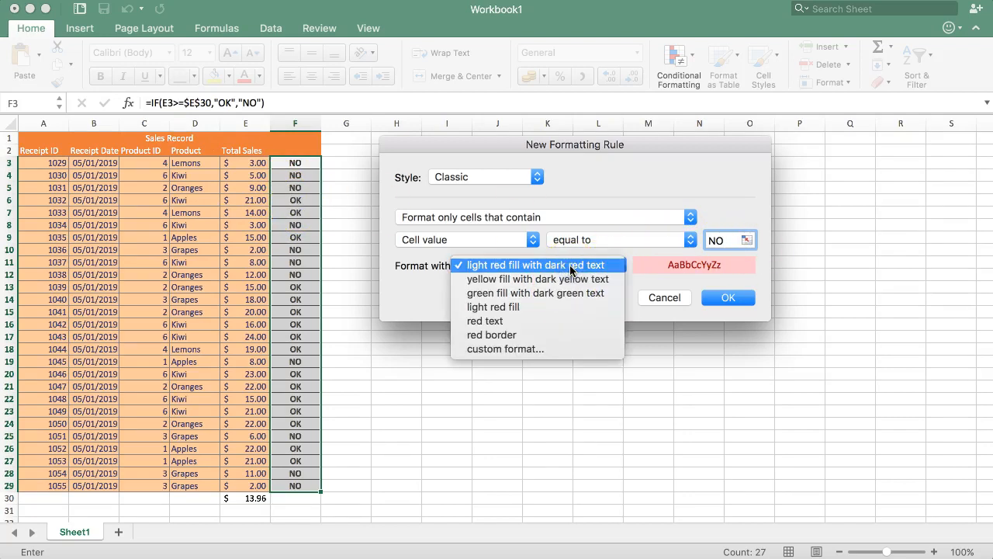
{"action": "left_click", "coordinate": [508, 324]}
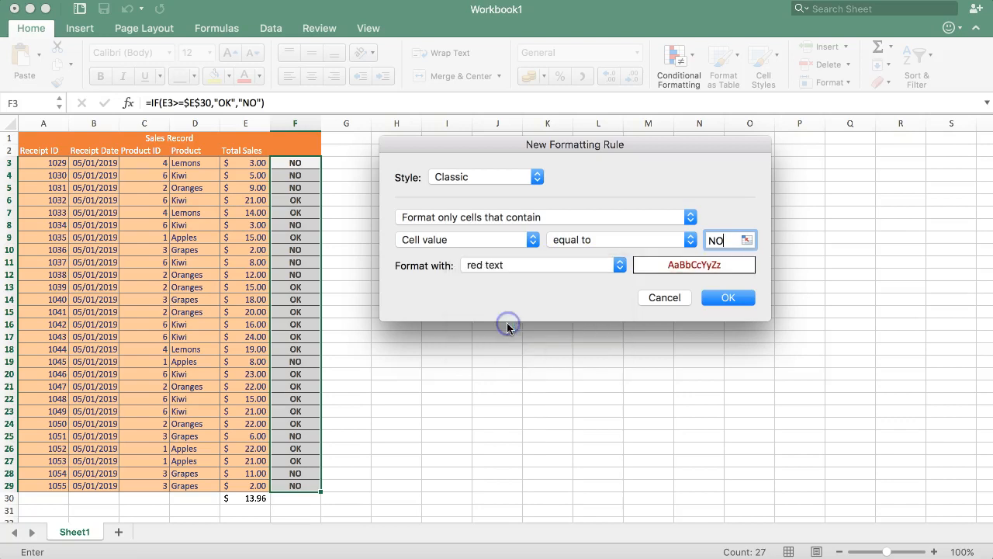
{"action": "left_click", "coordinate": [733, 301]}
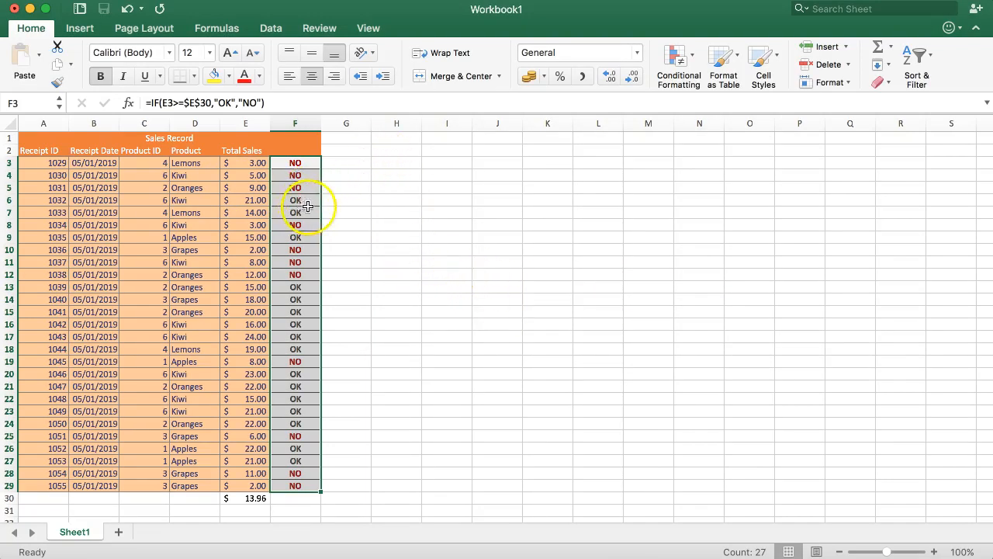
- Start a second Equal To highlight cells rule for F3:F29 with the value OK
{"action": "left_click", "coordinate": [677, 62]}
{"action": "mouse_move", "coordinate": [678, 83]}
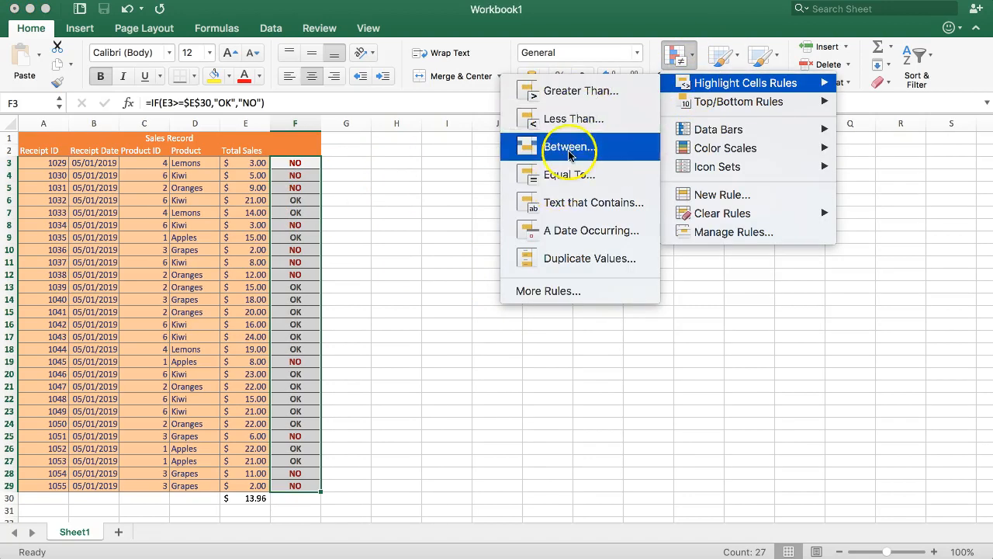
{"action": "left_click", "coordinate": [560, 173]}
{"action": "left_click", "coordinate": [671, 243]}
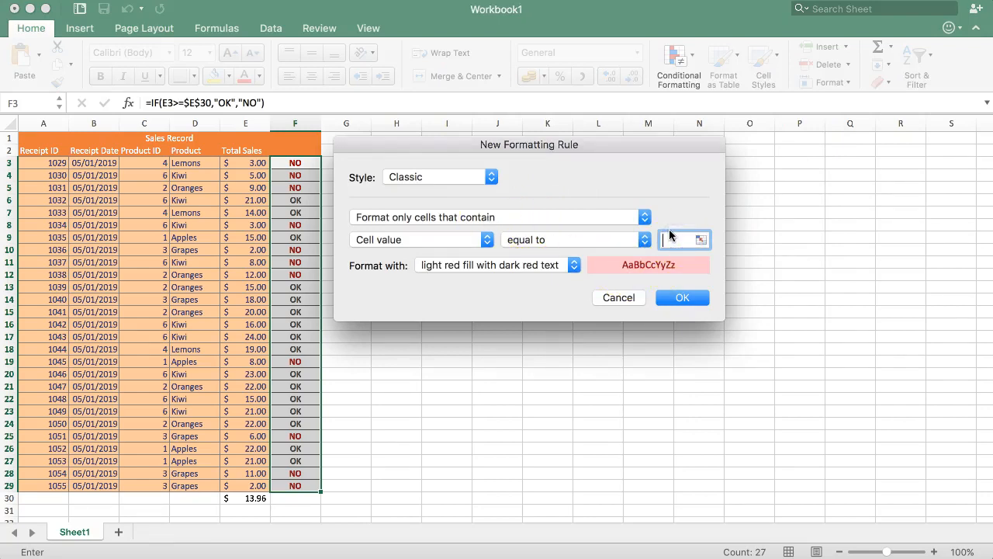
- Give the OK rule a custom format with the standard green font color
{"action": "left_click", "coordinate": [482, 266]}
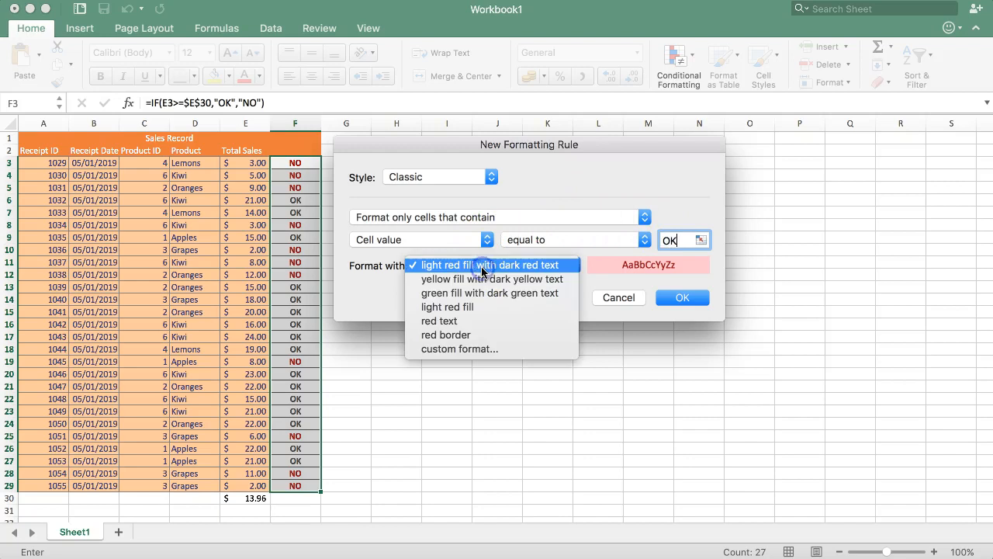
{"action": "left_click", "coordinate": [484, 350]}
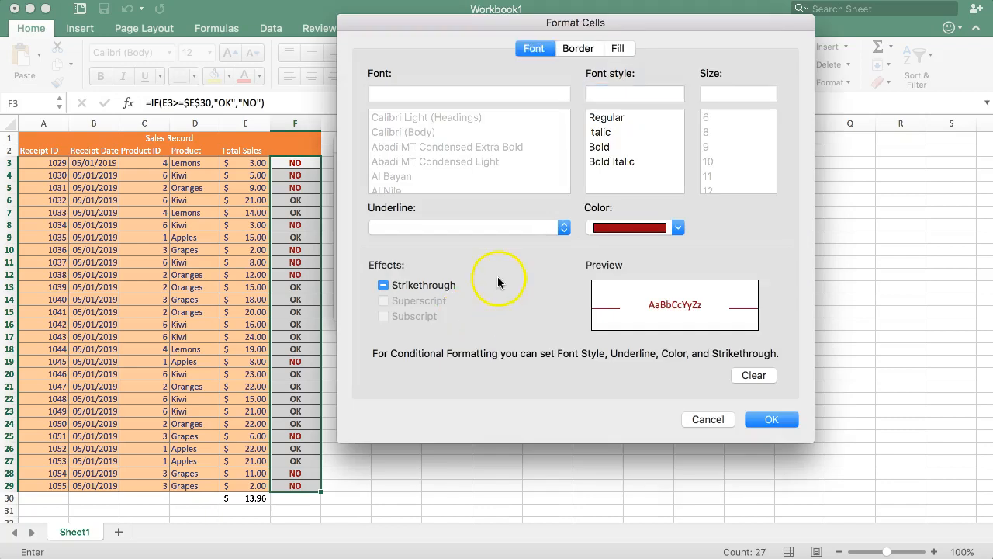
{"action": "left_click", "coordinate": [583, 48]}
{"action": "left_click", "coordinate": [620, 48]}
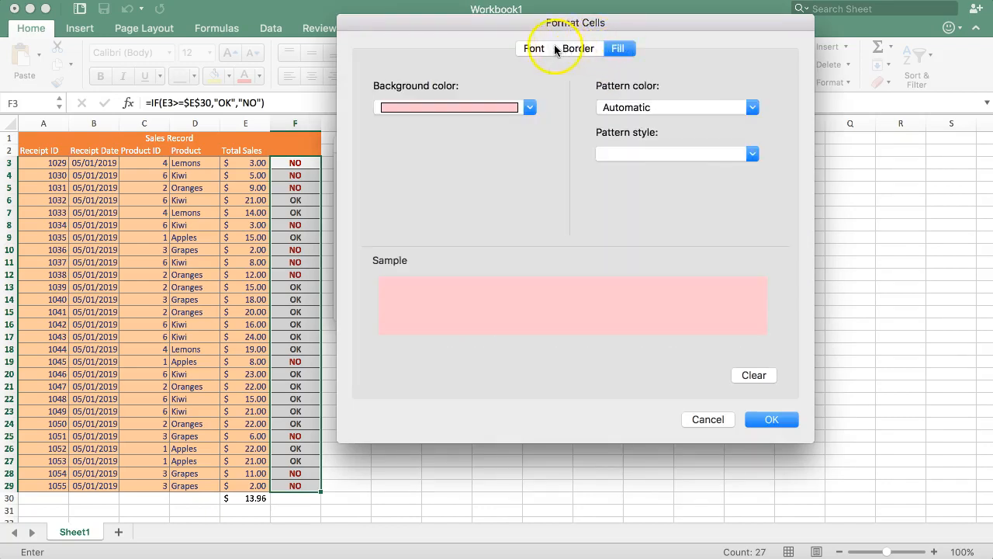
{"action": "left_click", "coordinate": [534, 48]}
{"action": "left_click", "coordinate": [654, 231]}
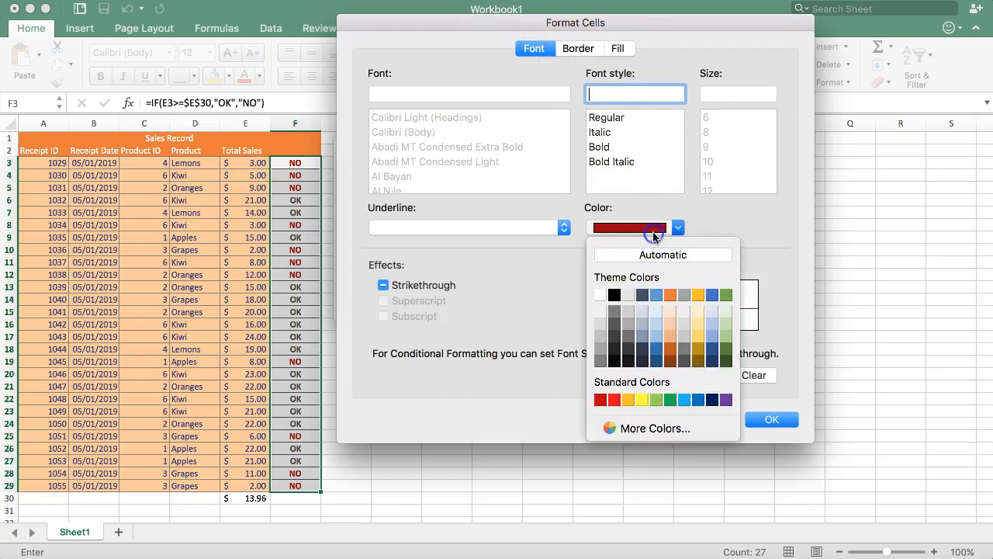
{"action": "left_click", "coordinate": [670, 400]}
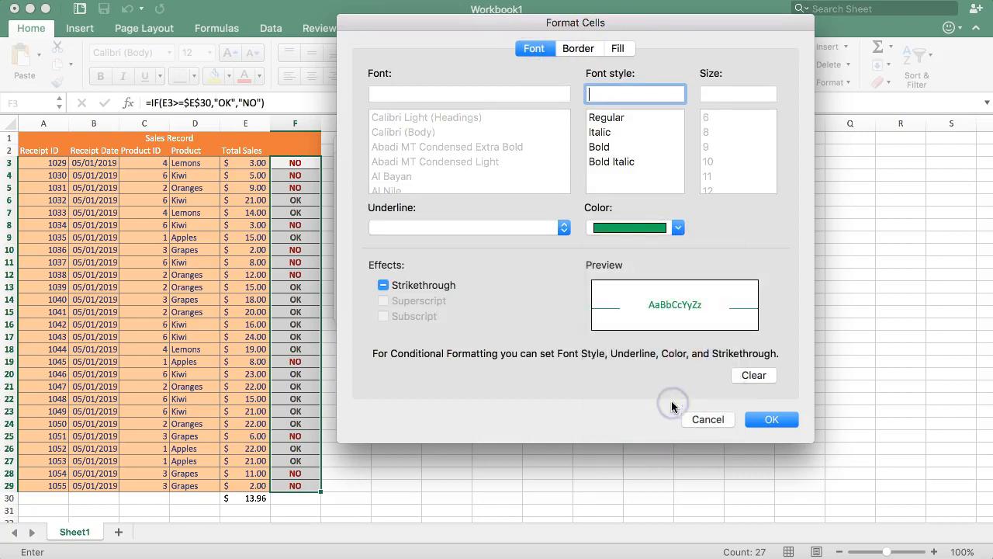
{"action": "left_click", "coordinate": [778, 419]}
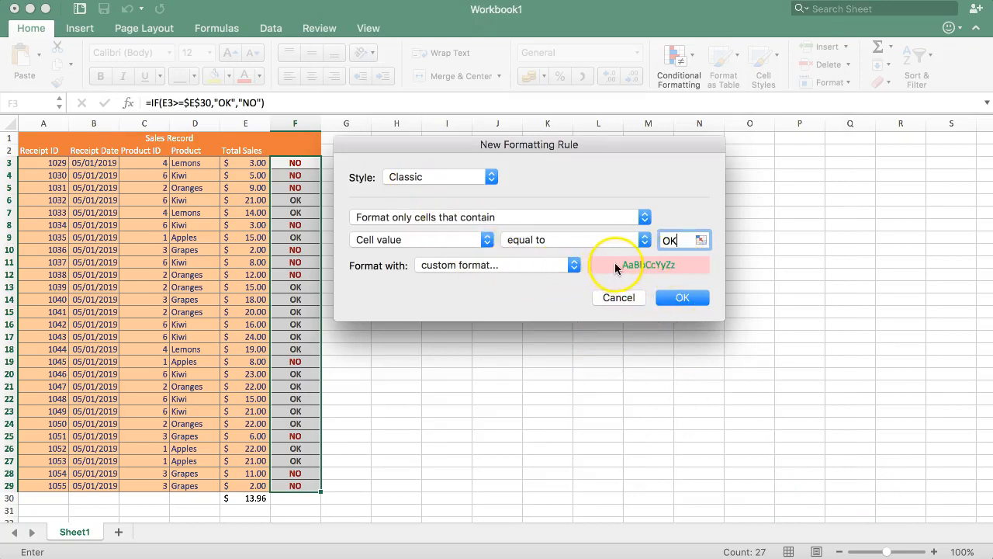
- Clear the fill and border from the OK rule's custom format and apply the rule
{"action": "left_click", "coordinate": [497, 265]}
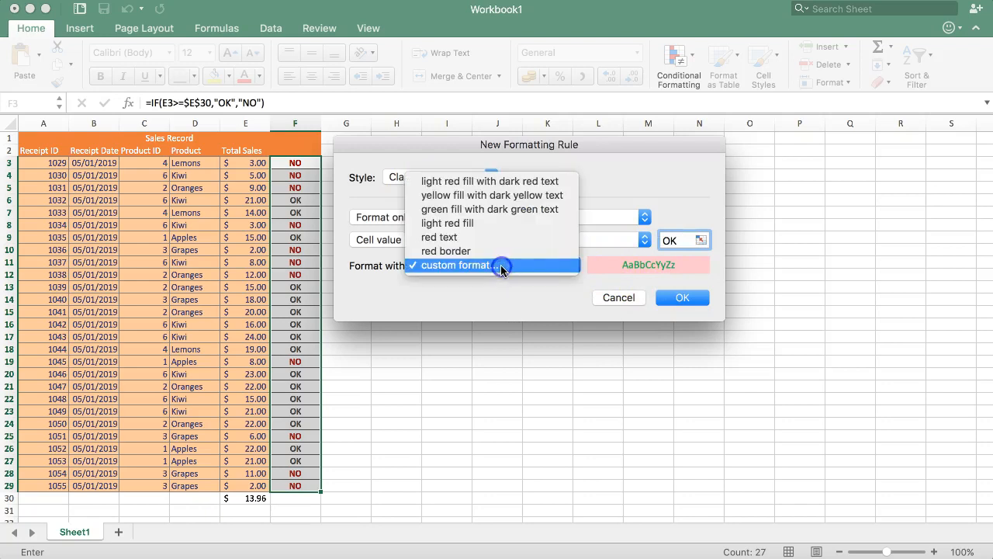
{"action": "left_click", "coordinate": [486, 265]}
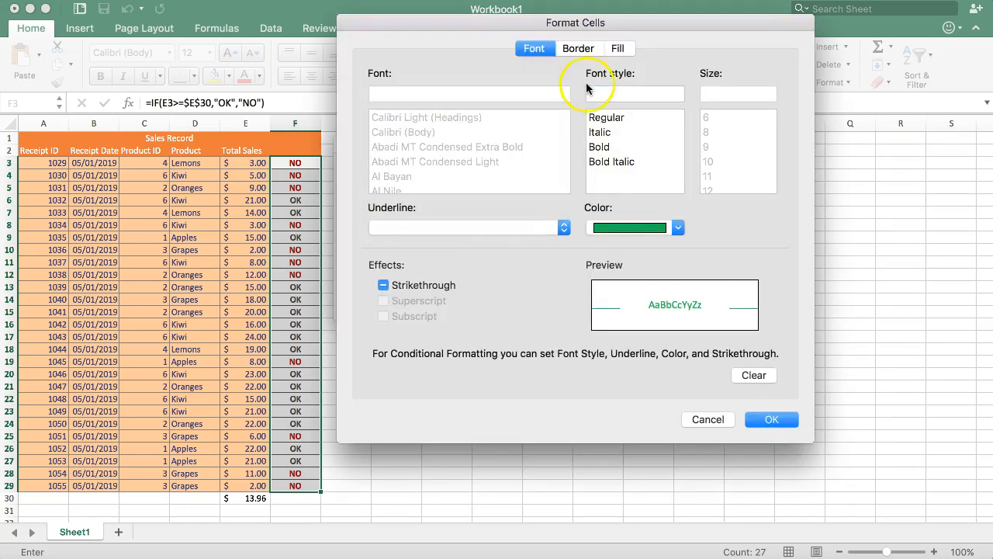
{"action": "left_click", "coordinate": [618, 49]}
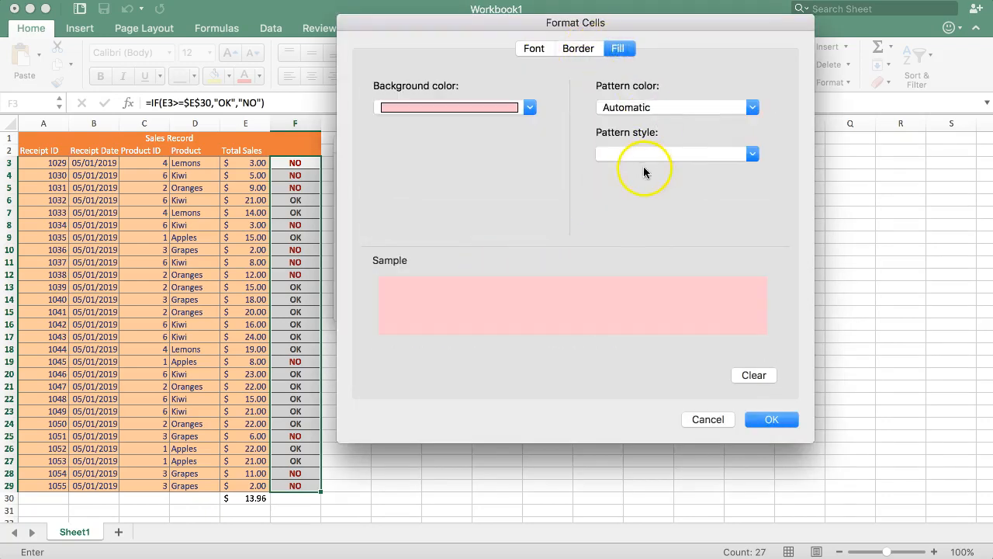
{"action": "left_click", "coordinate": [739, 377]}
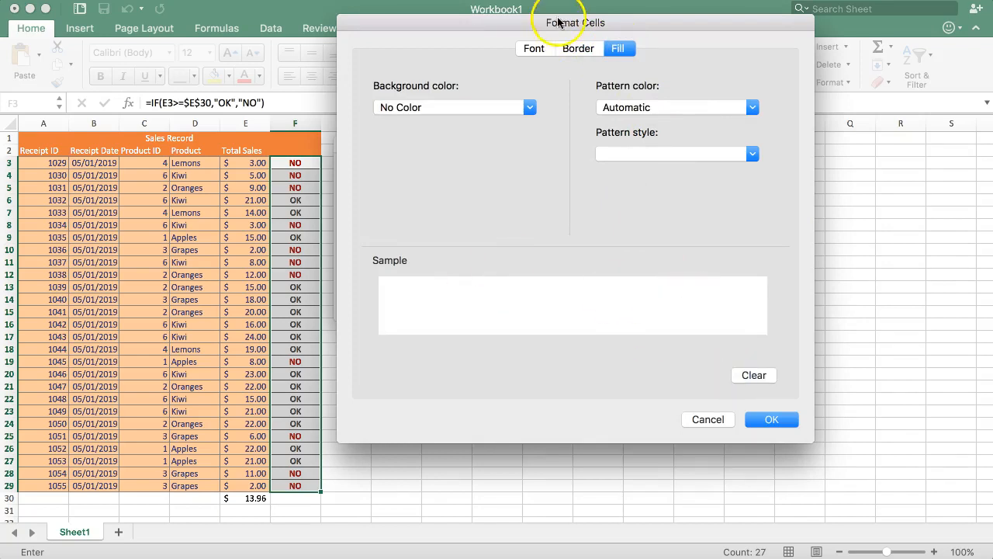
{"action": "left_click", "coordinate": [575, 49]}
{"action": "left_click", "coordinate": [745, 379]}
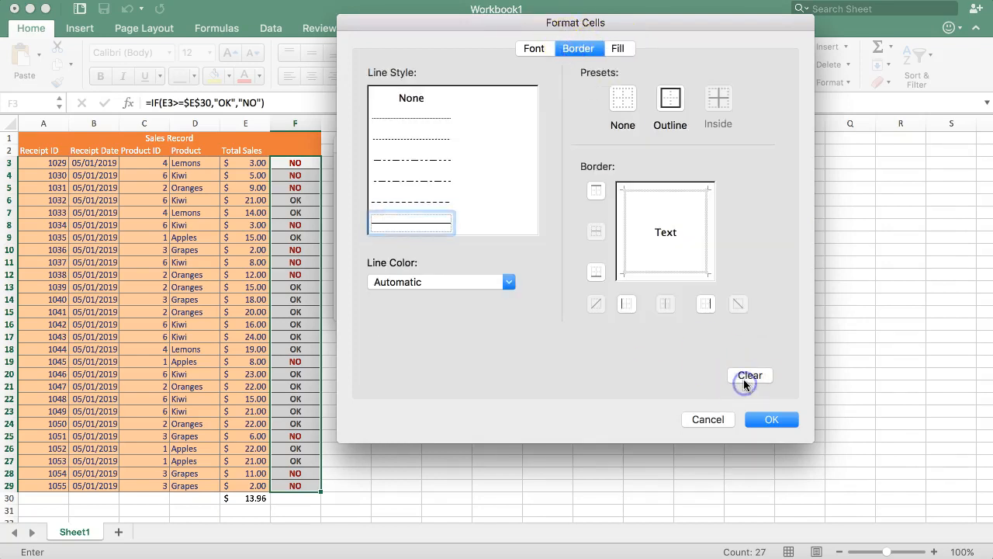
{"action": "left_click", "coordinate": [776, 420]}
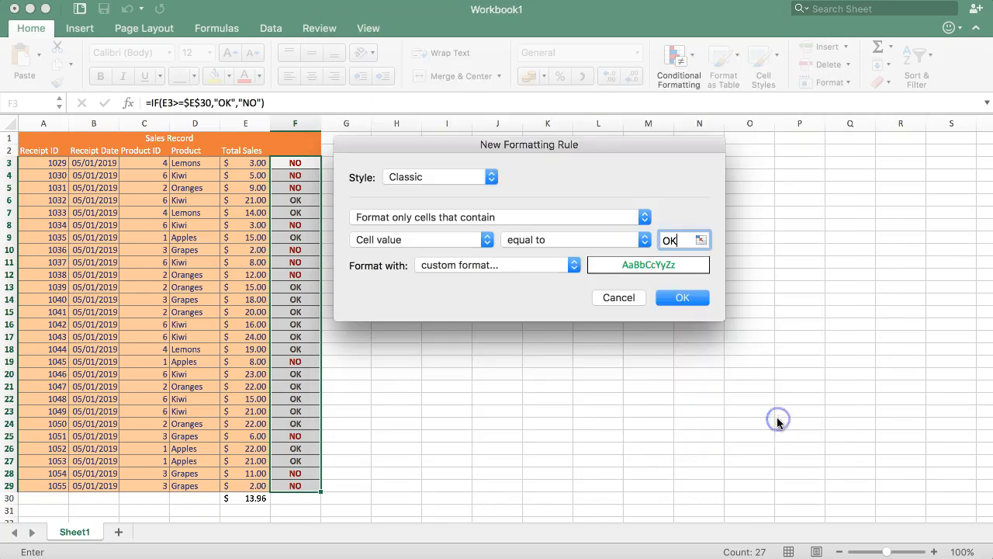
{"action": "left_click", "coordinate": [681, 299]}
{"action": "left_click", "coordinate": [351, 212]}
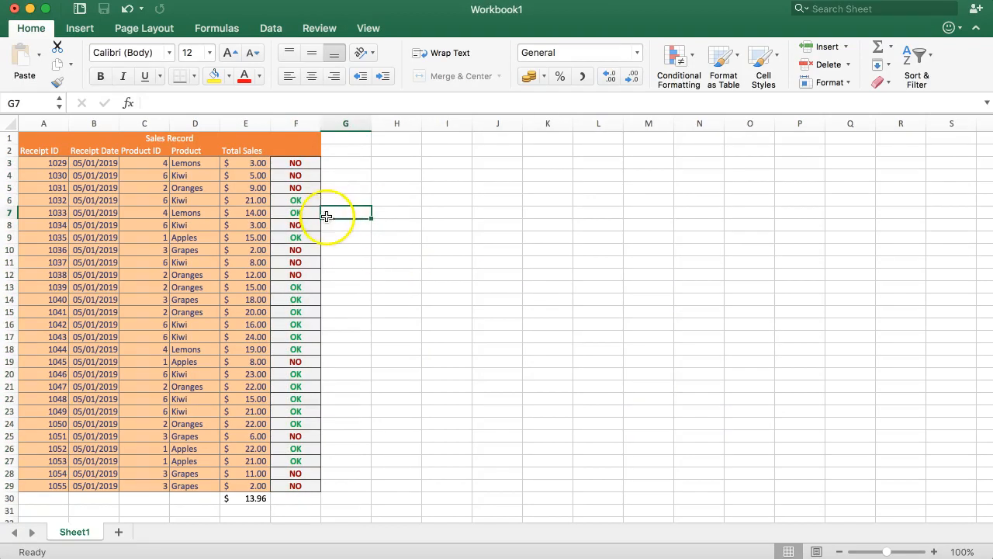
- Set the total sales of receipt 1029 in E3 to 15 to test the rules
{"action": "left_click", "coordinate": [259, 163]}
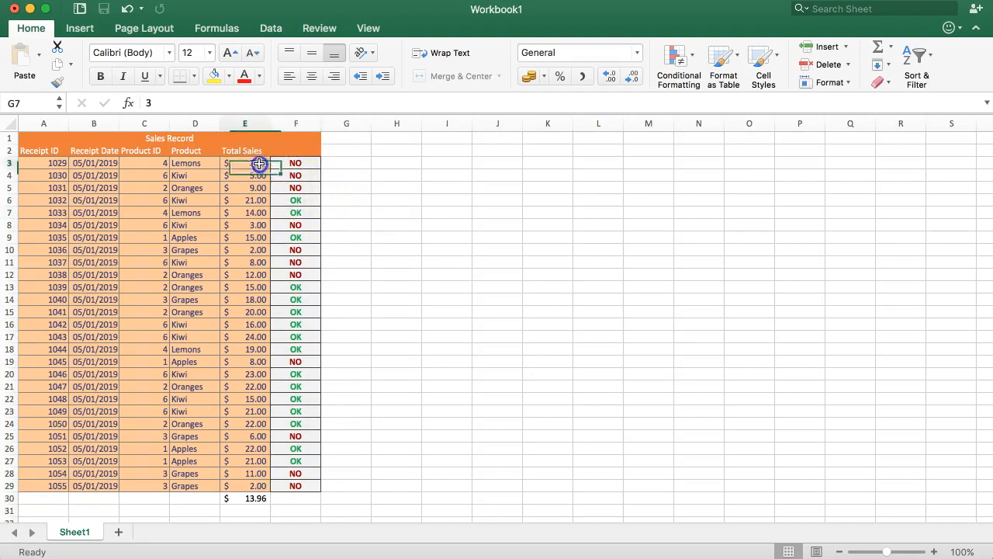
{"action": "type", "text": "15"}
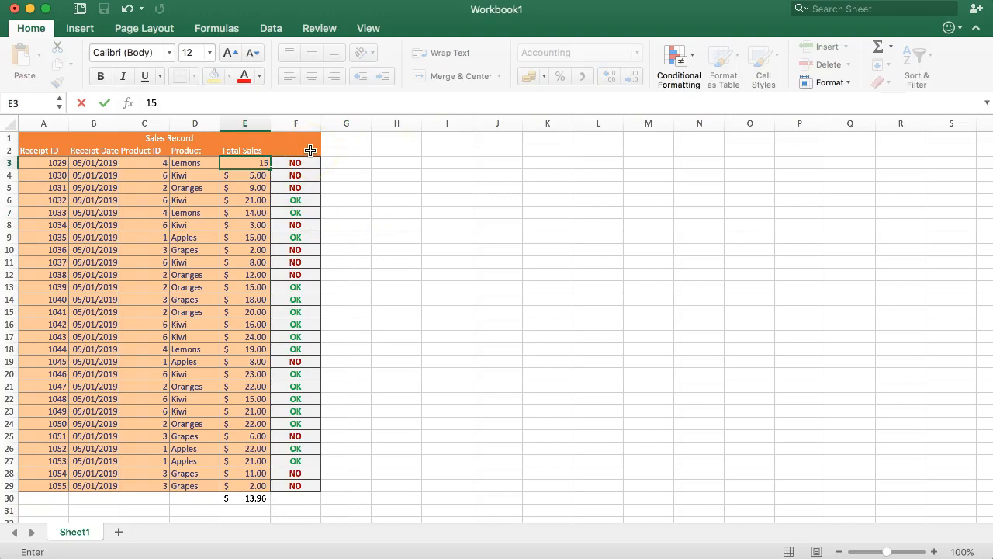
{"action": "key", "text": "Return"}
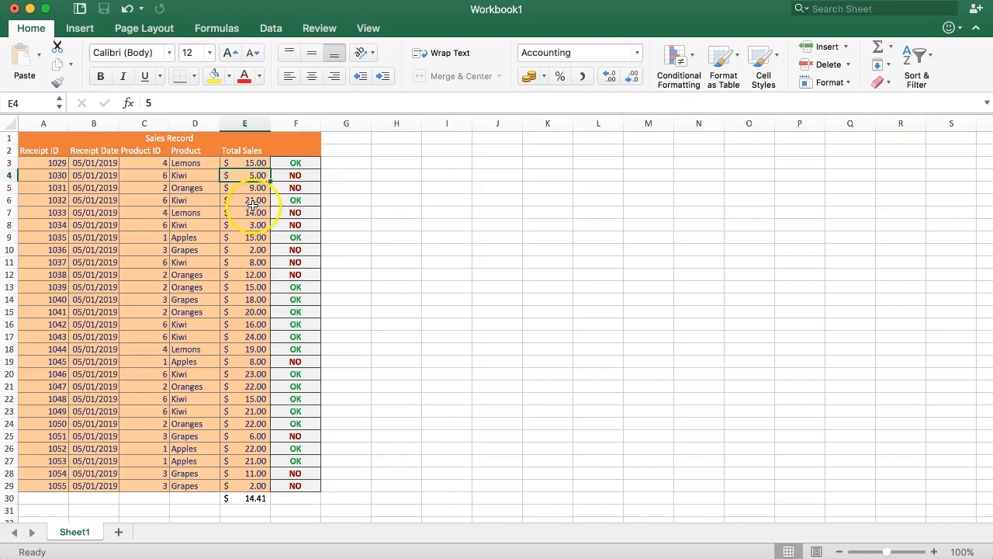
- Change the font of the result cells F3:F29 to Zapf Dingbats
{"action": "left_click_drag", "start_coordinate": [308, 159], "coordinate": [291, 486]}
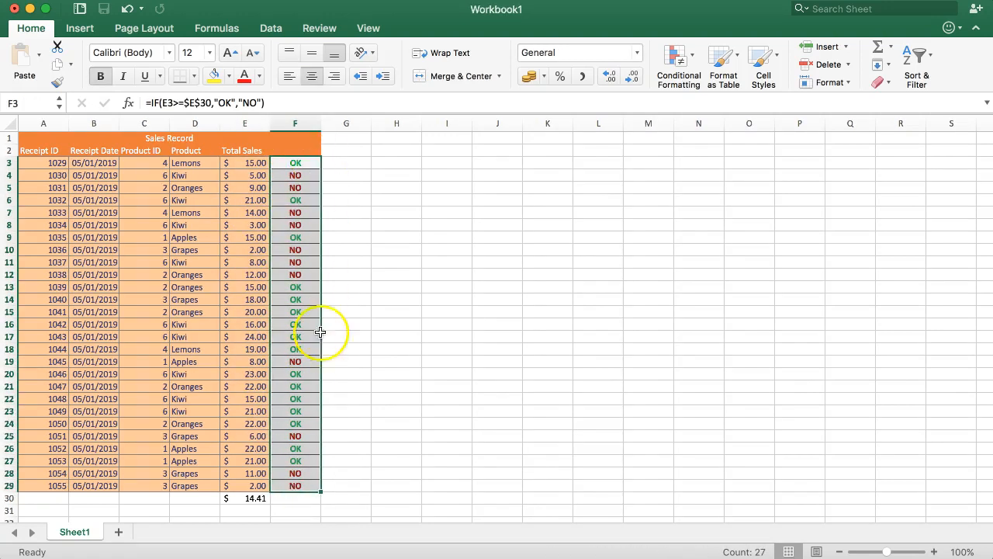
{"action": "left_click", "coordinate": [168, 52]}
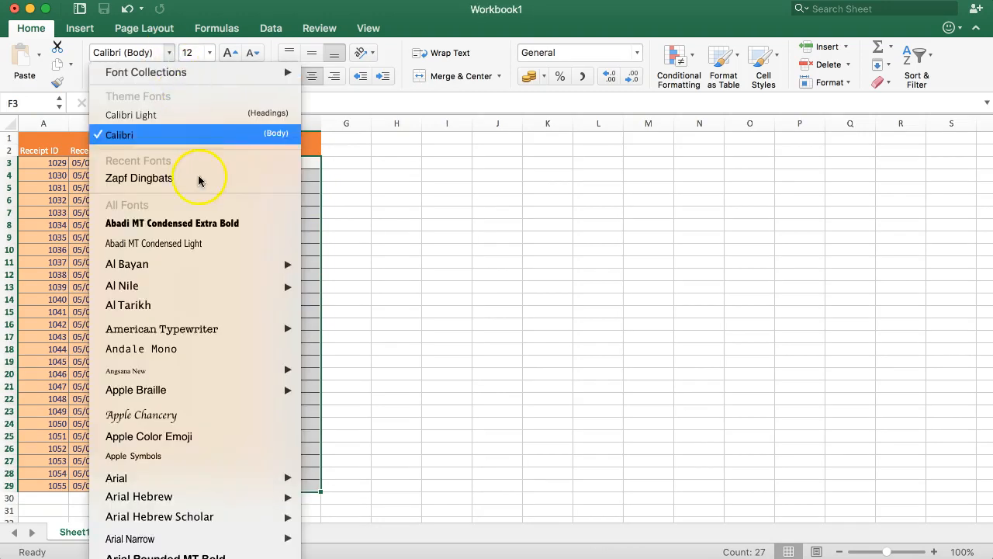
{"action": "left_click", "coordinate": [159, 180]}
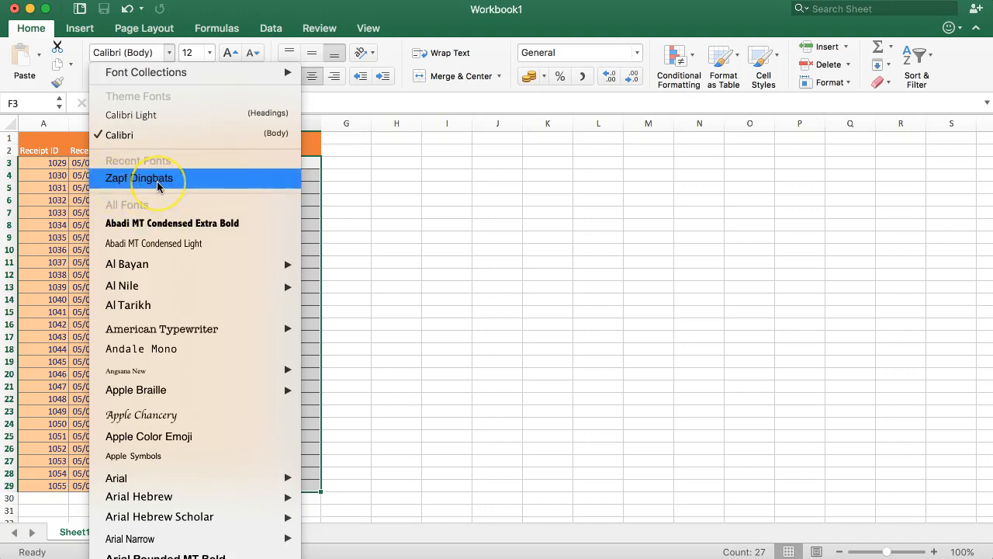
{"action": "left_click", "coordinate": [114, 183]}
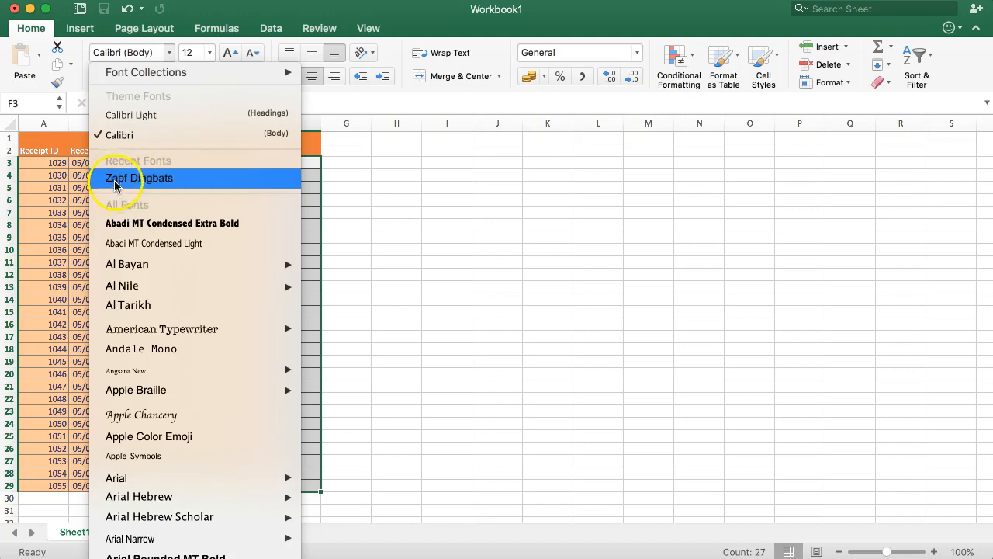
{"action": "left_click", "coordinate": [144, 184]}
{"action": "left_click", "coordinate": [162, 184]}
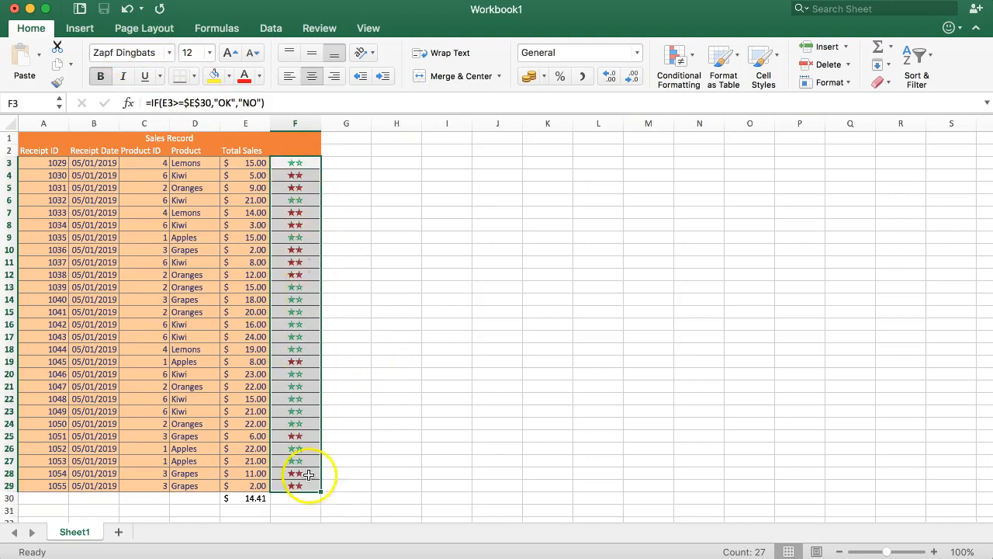
- Examine the symbols in F3, F4 and F6 and the formulas behind them
{"action": "left_click", "coordinate": [307, 164]}
{"action": "left_click", "coordinate": [312, 200]}
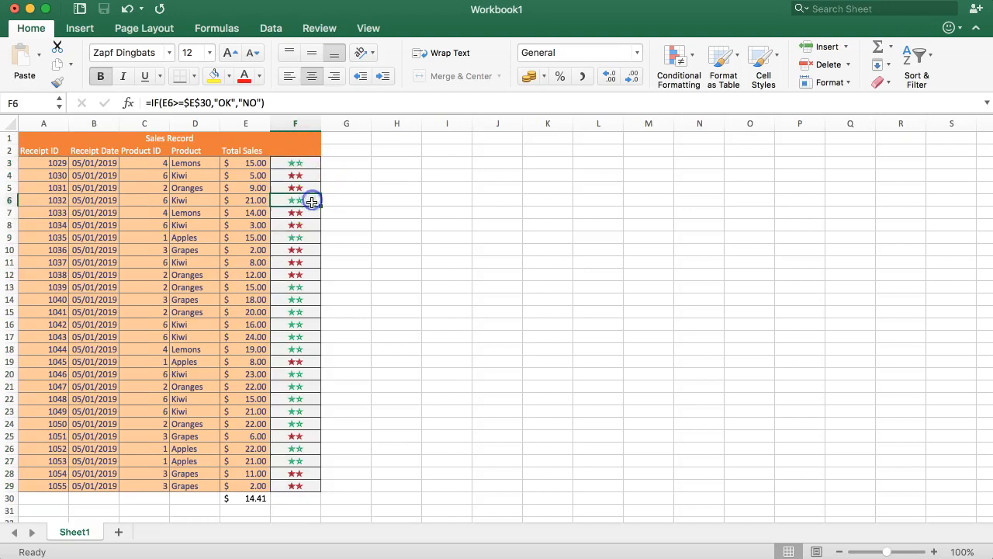
{"action": "left_click", "coordinate": [282, 166]}
{"action": "left_click", "coordinate": [324, 161]}
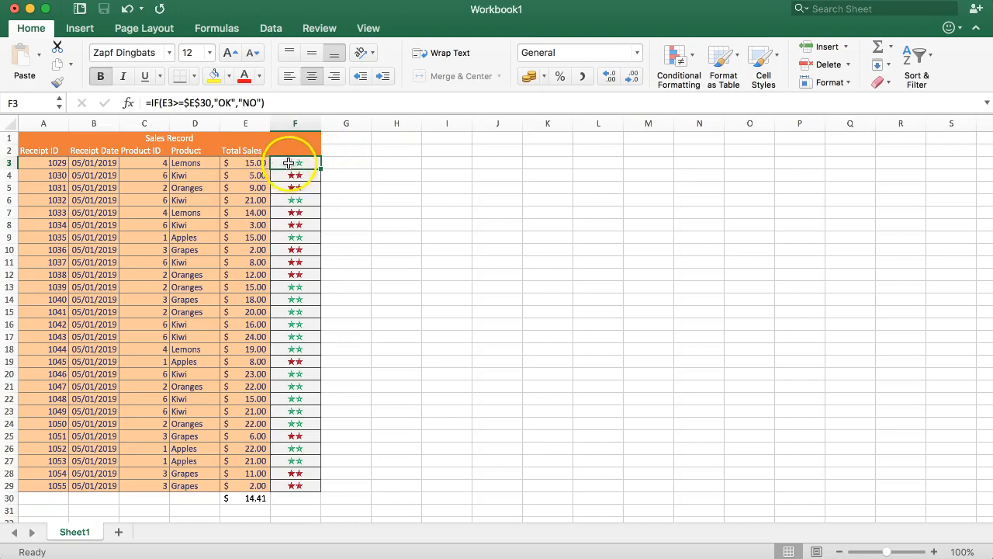
{"action": "key", "text": "Down"}
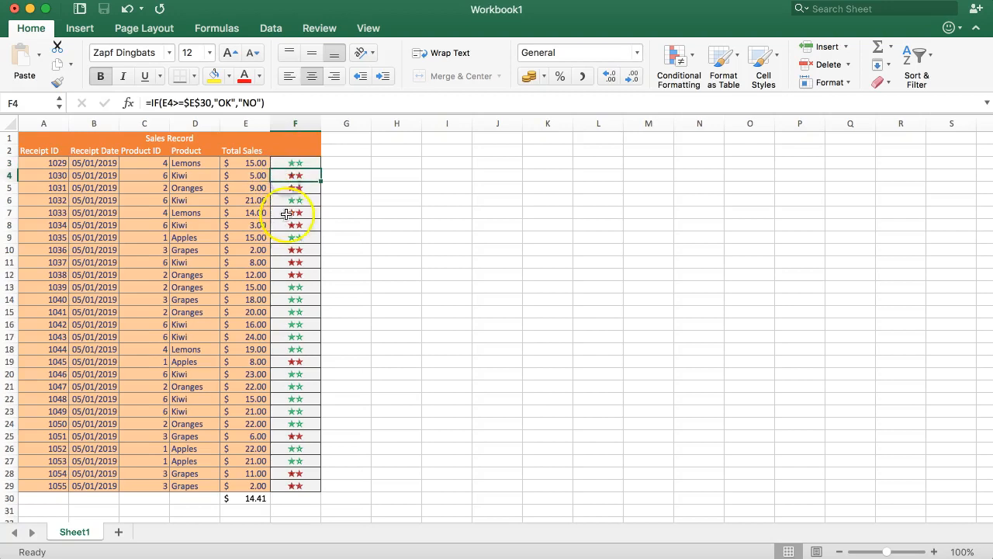
- Try K as the true value of the IF formula in F3
{"action": "left_click", "coordinate": [289, 162]}
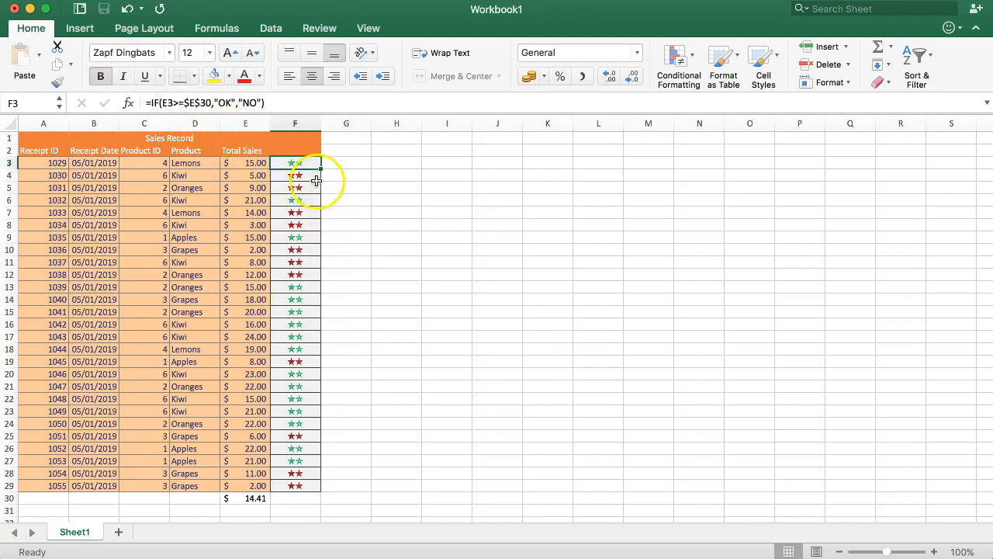
{"action": "left_click", "coordinate": [229, 101]}
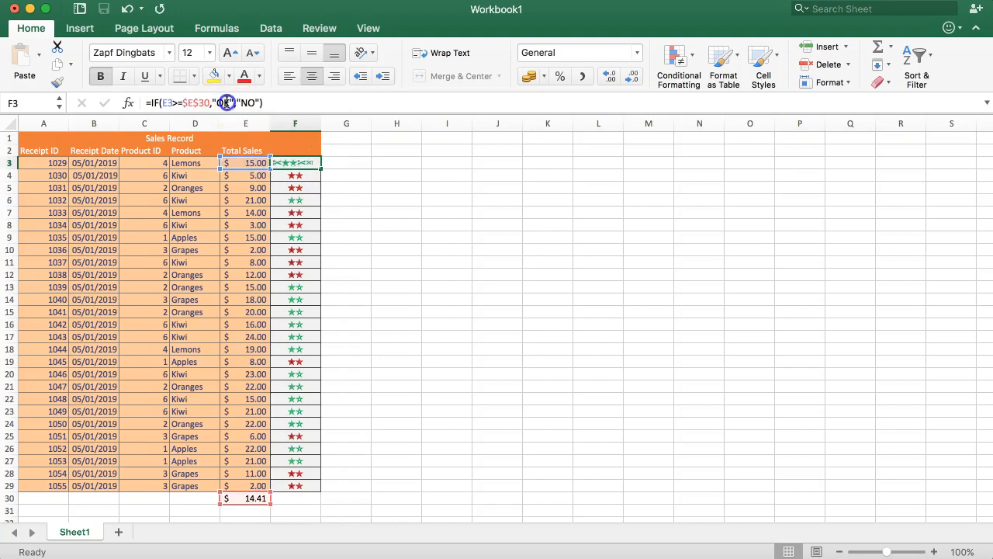
{"action": "key", "text": "BackSpace"}
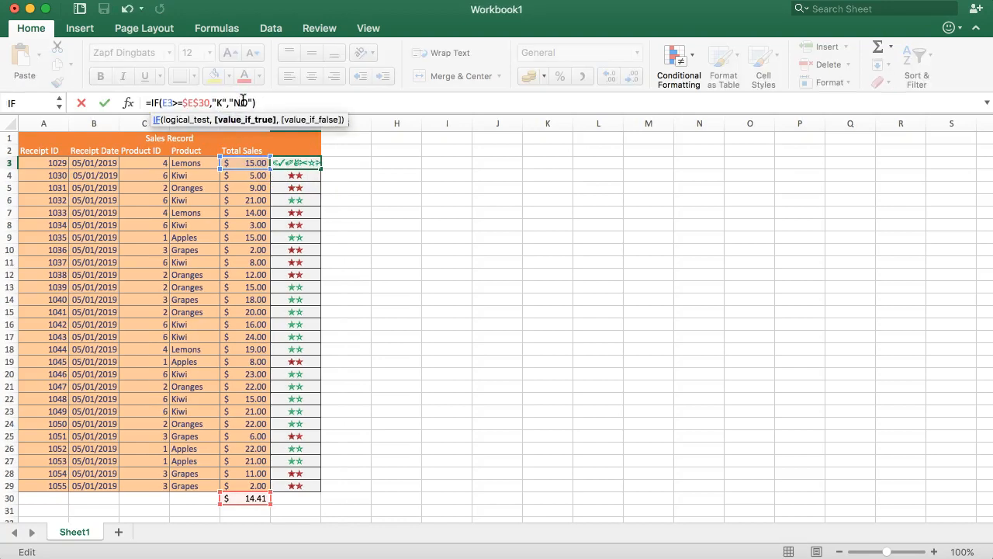
{"action": "key", "text": "Return"}
- Replace the true value in F3's IF formula with 333333255 to preview the Zapf Dingbats symbols for 3, 2 and 5
{"action": "left_click", "coordinate": [291, 161]}
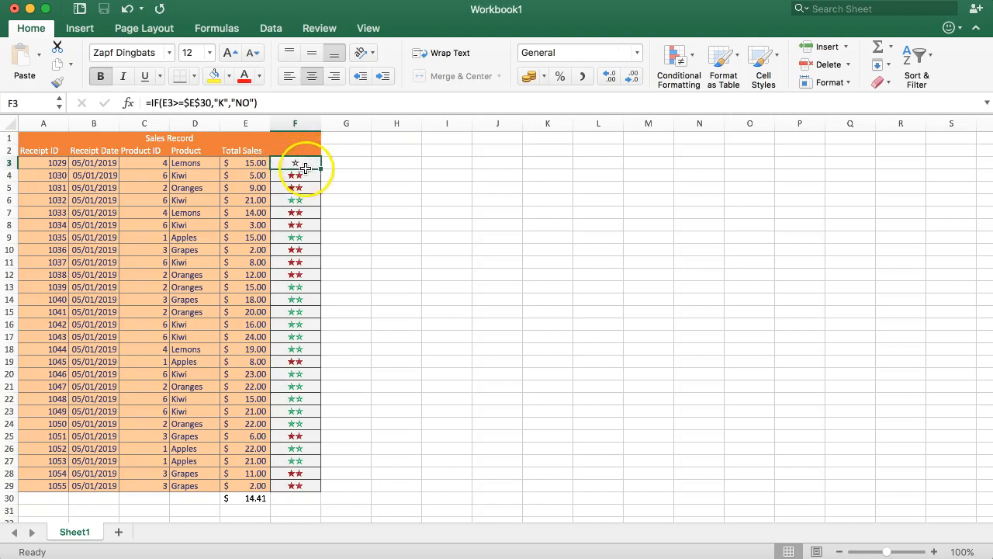
{"action": "left_click", "coordinate": [226, 105]}
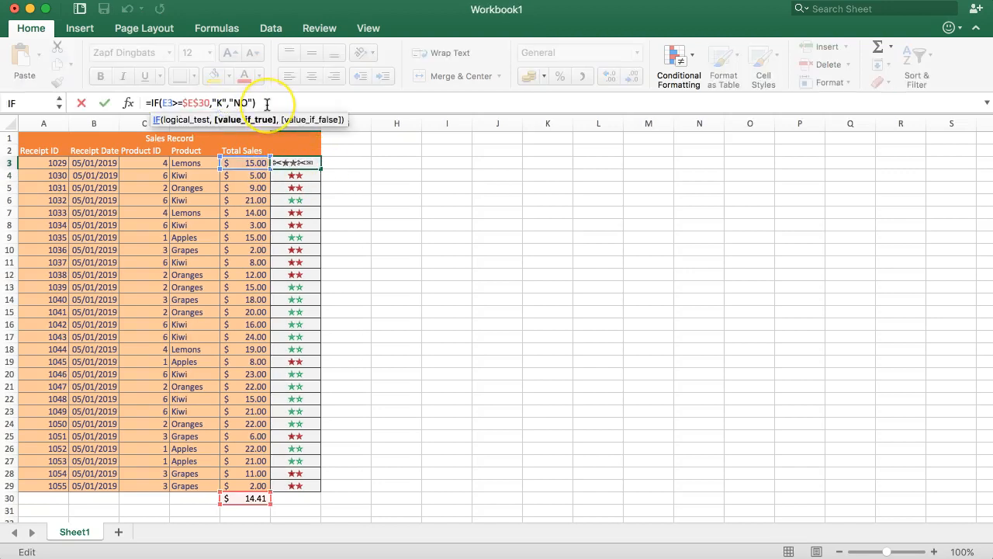
{"action": "key", "text": "BackSpace"}
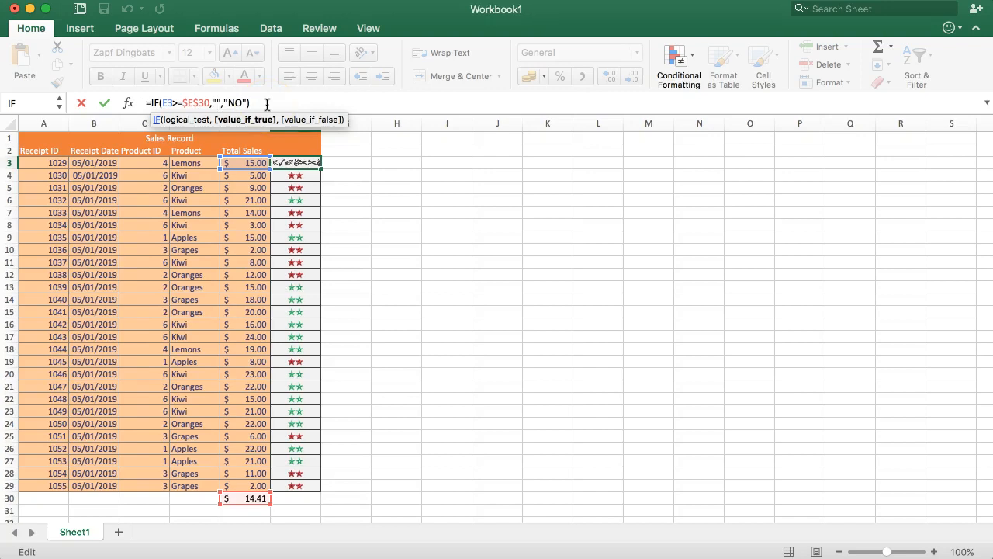
{"action": "type", "text": "33"}
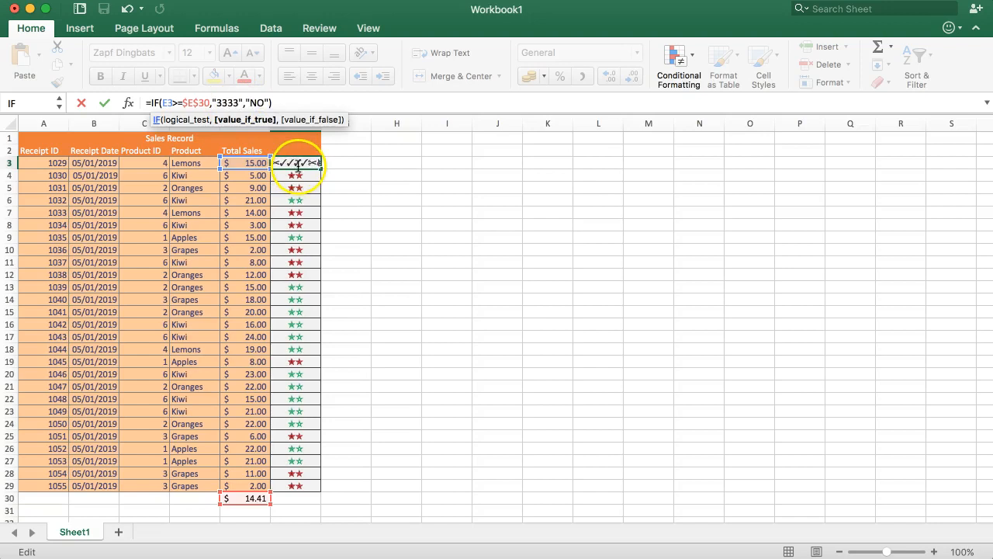
{"action": "type", "text": "33"}
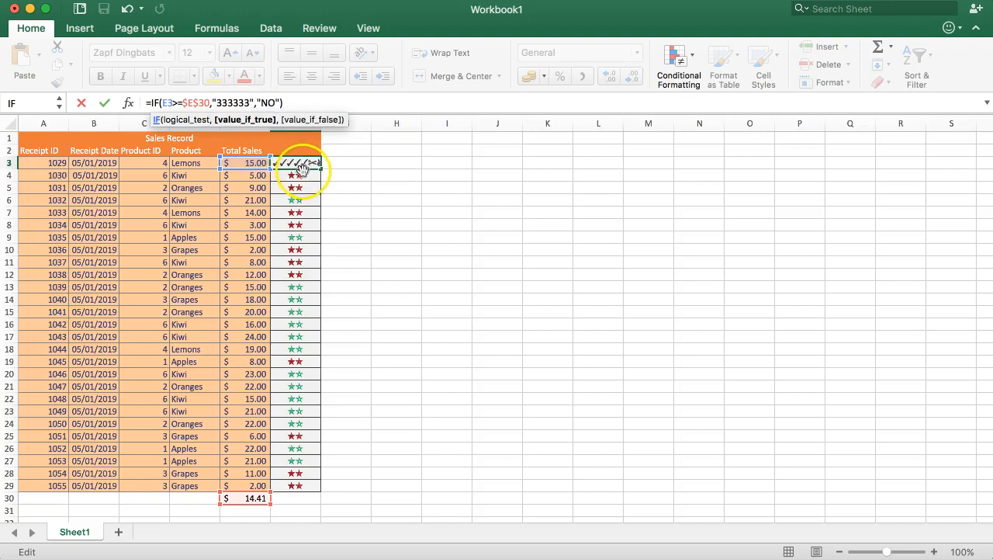
{"action": "type", "text": "2"}
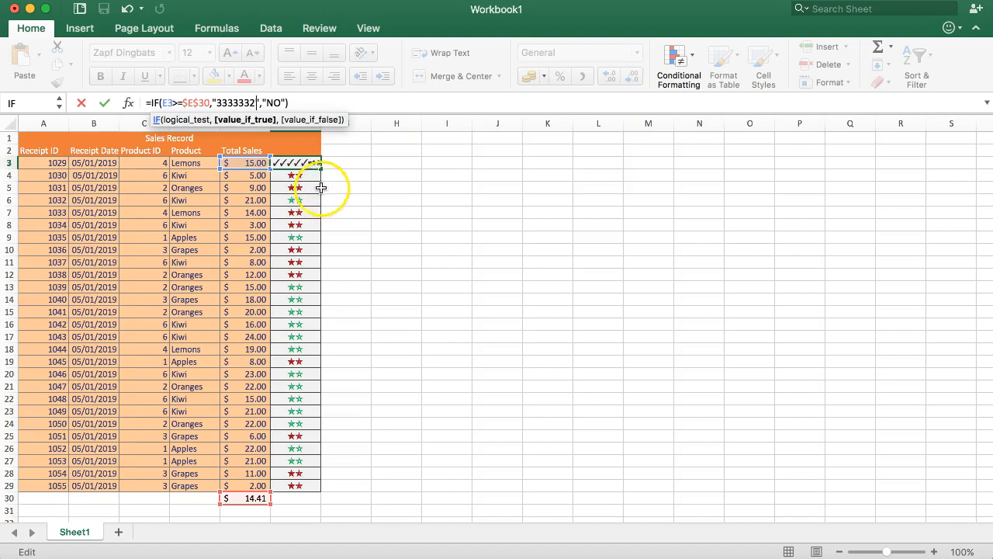
{"action": "type", "text": "55"}
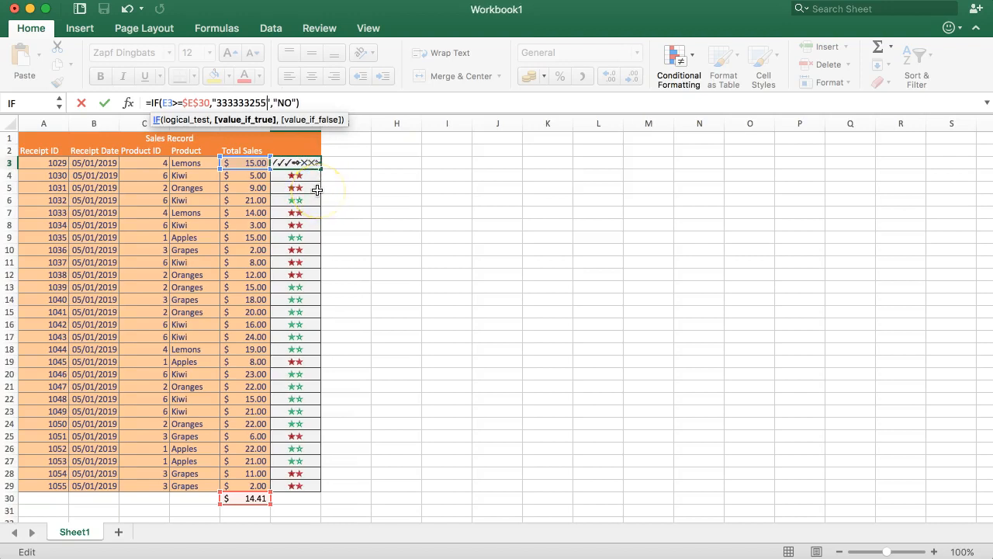
- Trim the true value in F3's IF formula to a single 3
{"action": "left_click", "coordinate": [302, 171]}
{"action": "key", "text": "BackSpace"}
{"action": "key", "text": "BackSpace"}
{"action": "key", "text": "BackSpace"}
{"action": "key", "text": "BackSpace"}
{"action": "key", "text": "BackSpace"}
{"action": "key", "text": "BackSpace"}
{"action": "key", "text": "BackSpace"}
{"action": "key", "text": "BackSpace"}
{"action": "left_click", "coordinate": [295, 163]}
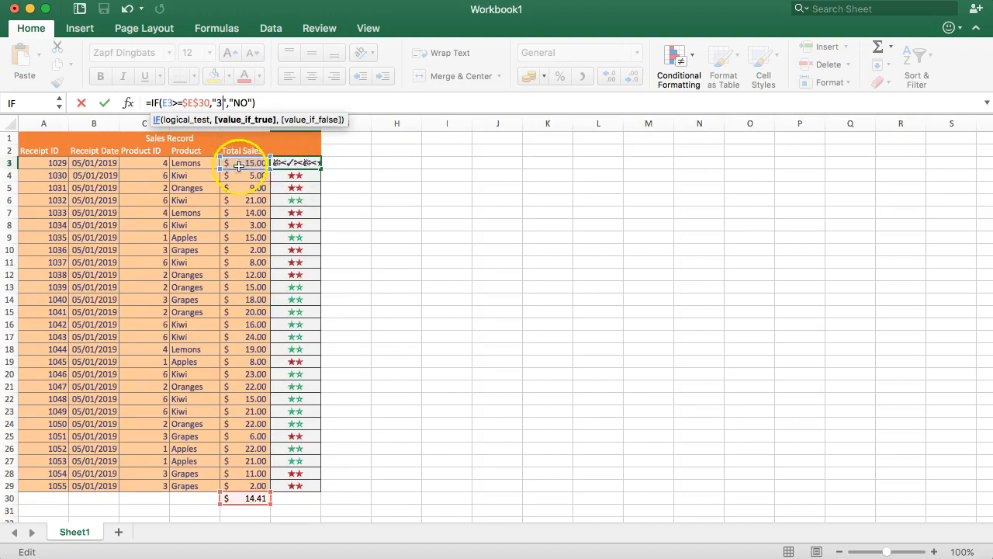
- Set the false value in F3's IF formula to 7 and commit the formula
{"action": "left_click", "coordinate": [238, 103]}
{"action": "left_click_drag", "start_coordinate": [238, 103], "coordinate": [247, 102]}
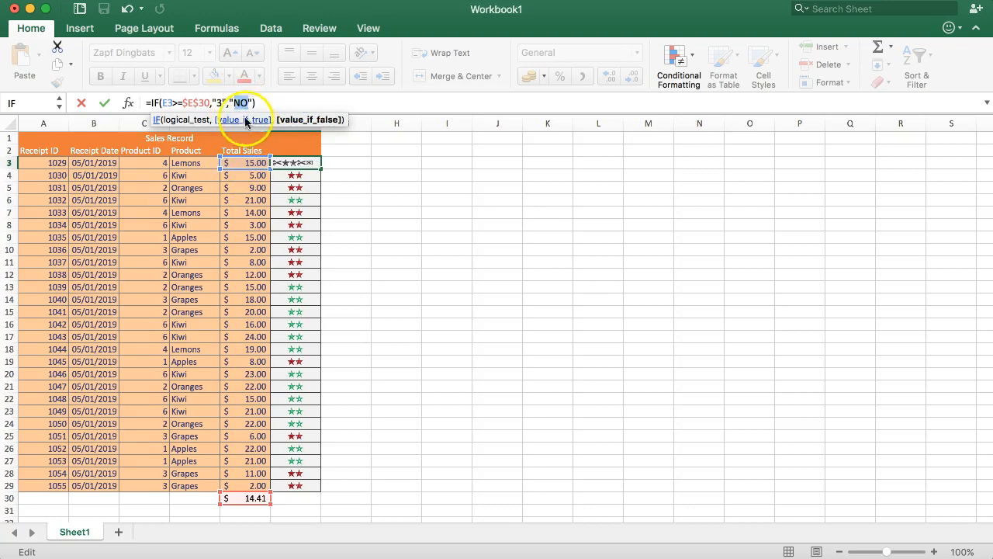
{"action": "type", "text": "67"}
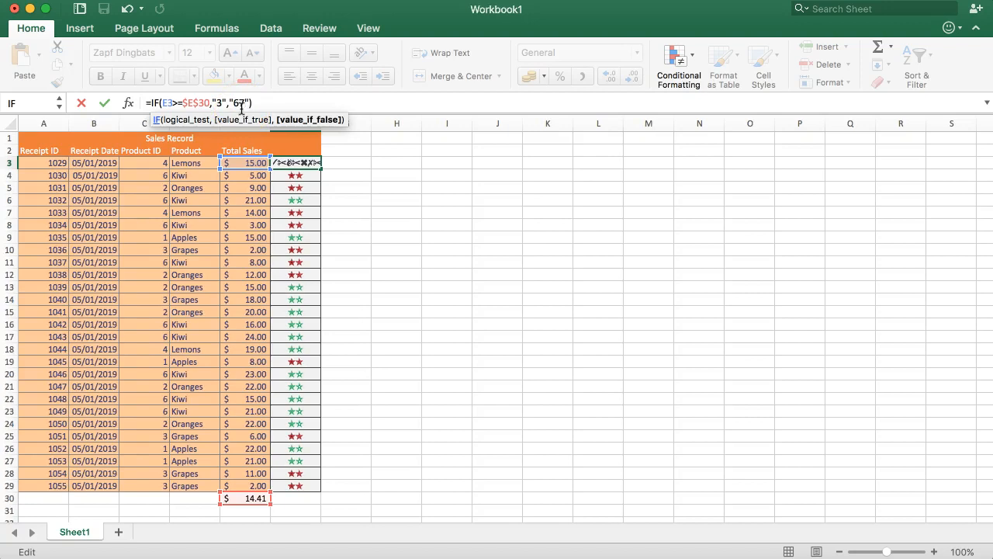
{"action": "left_click", "coordinate": [241, 103]}
{"action": "type", "text": "7"}
{"action": "key", "text": "BackSpace"}
{"action": "key", "text": "Return"}
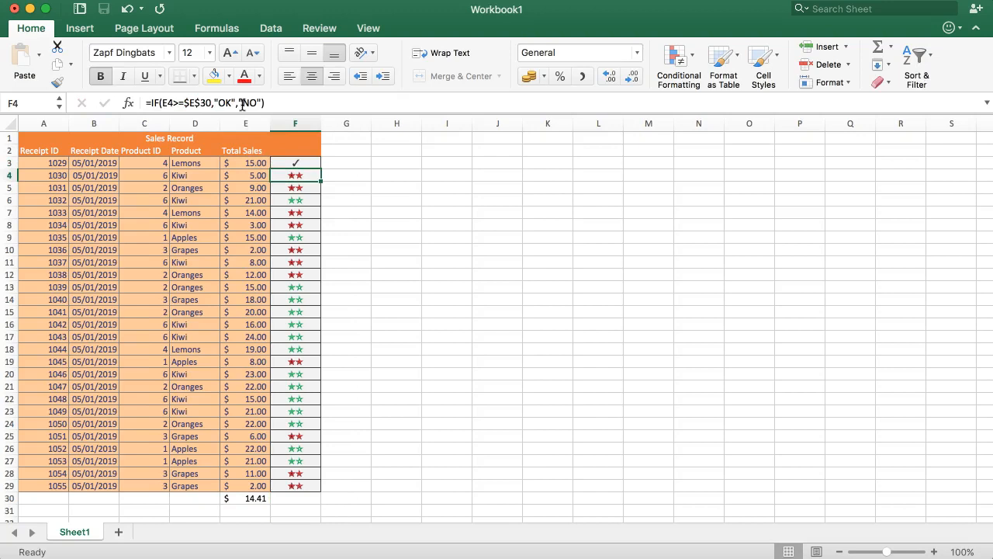
- Set the total sales of receipt 1029 in E3 to 10 to test the false symbol
{"action": "left_click", "coordinate": [303, 163]}
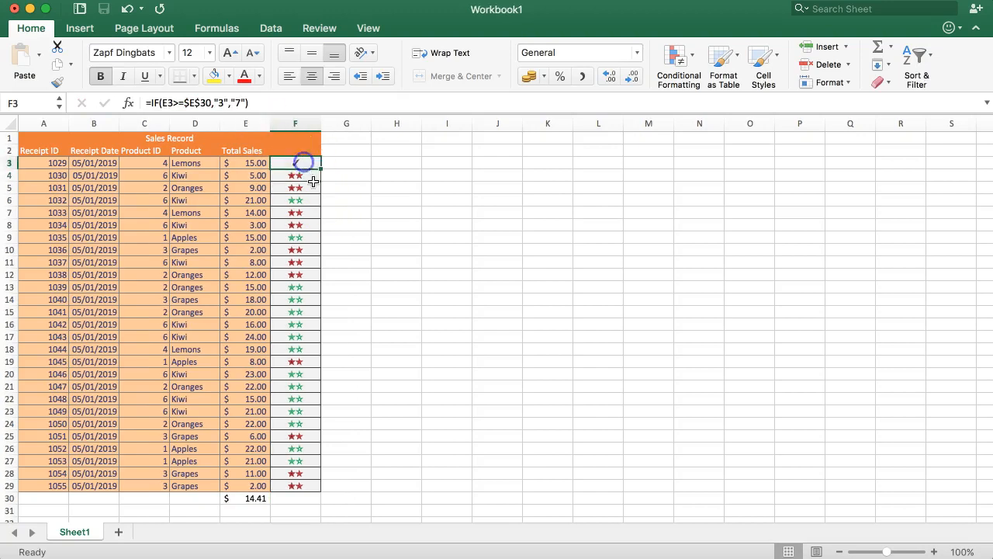
{"action": "left_click", "coordinate": [256, 163]}
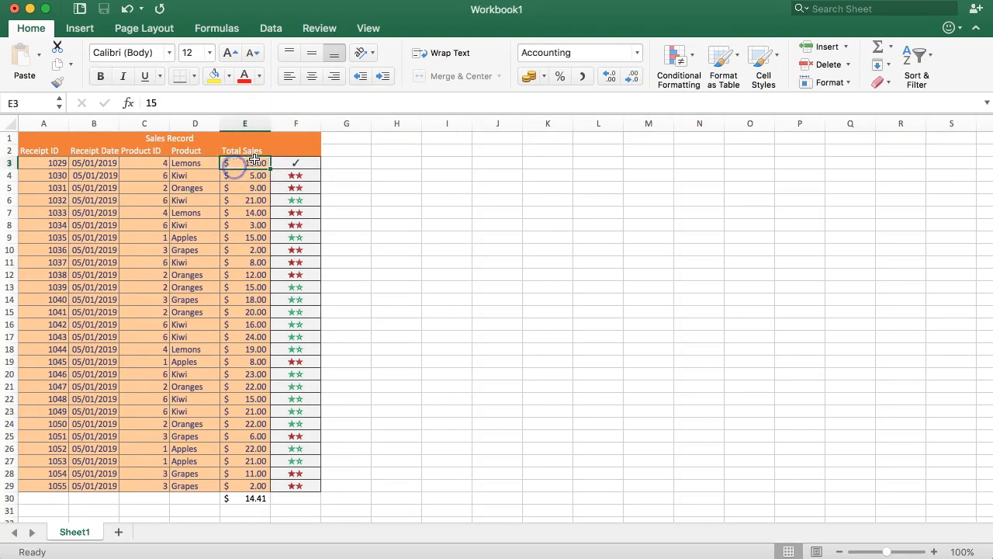
{"action": "type", "text": "10"}
{"action": "key", "text": "Return"}
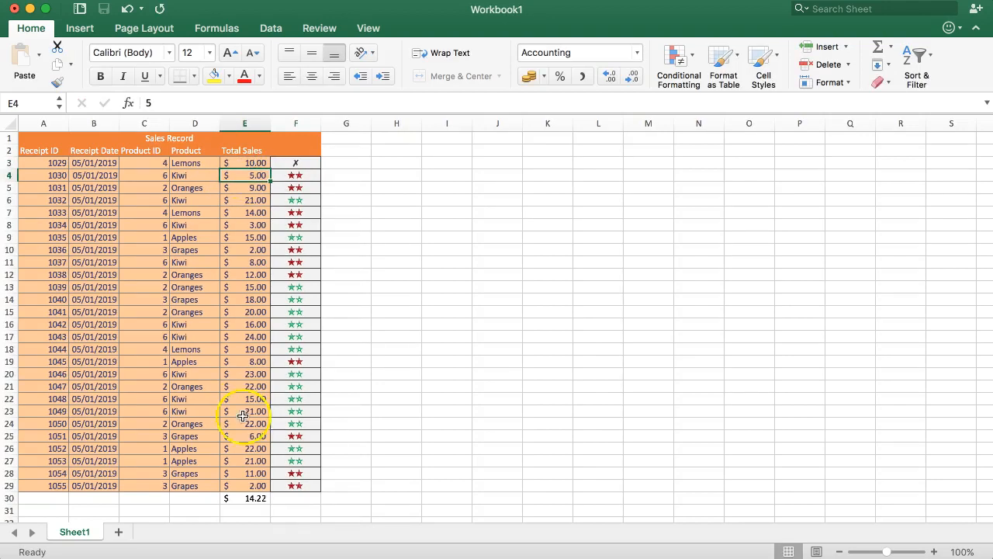
- Fill F3's IF formula down the column through F29
{"action": "left_click", "coordinate": [310, 166]}
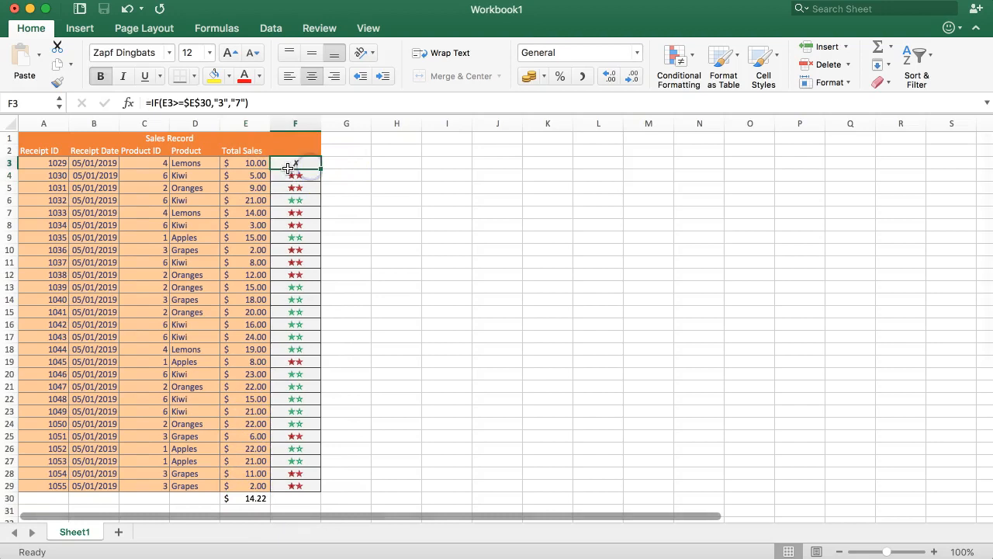
{"action": "left_click", "coordinate": [246, 177]}
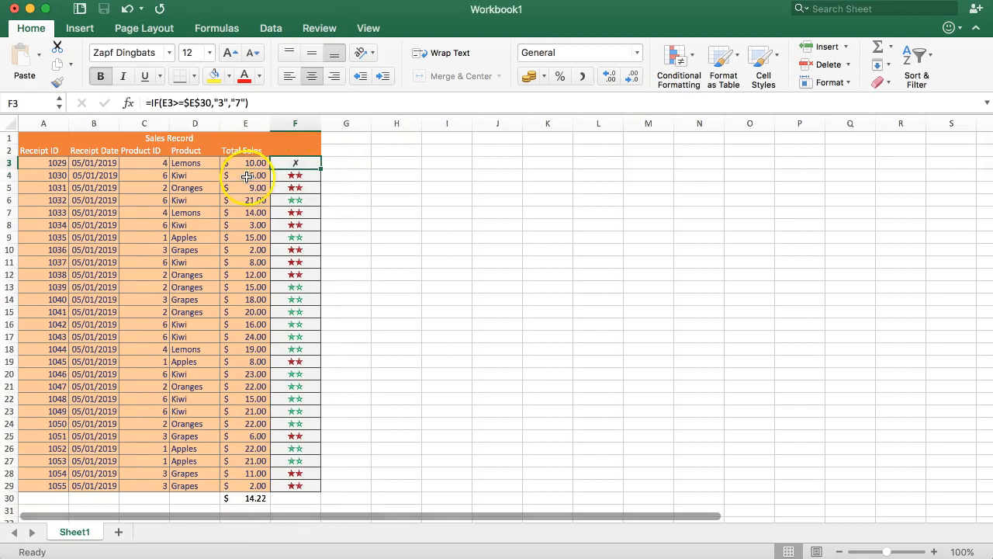
{"action": "left_click", "coordinate": [309, 163]}
{"action": "left_click_drag", "start_coordinate": [323, 169], "coordinate": [313, 488]}
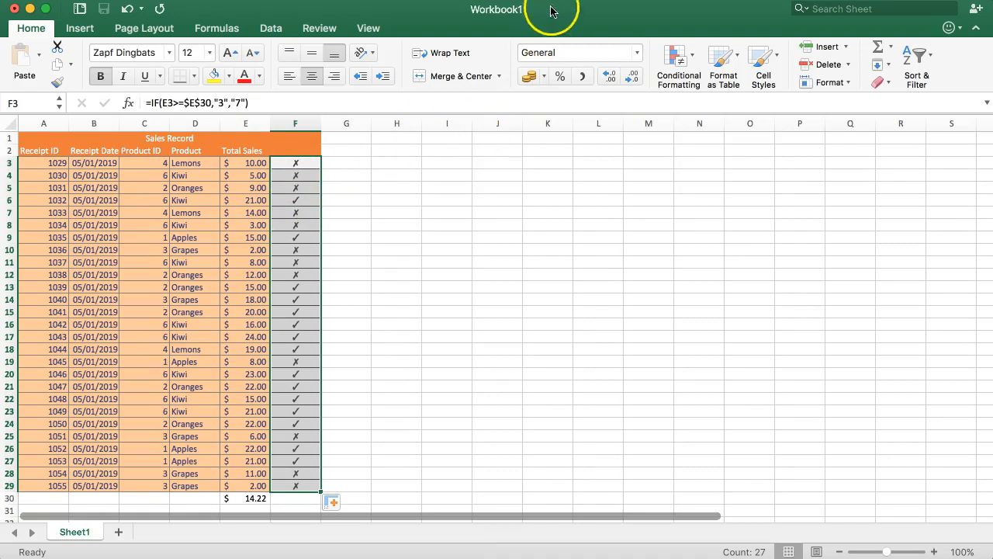
- Edit the green conditional formatting rule for F3:F29 so it applies to cell values equal to "3" instead of "OK"
{"action": "left_click", "coordinate": [673, 56]}
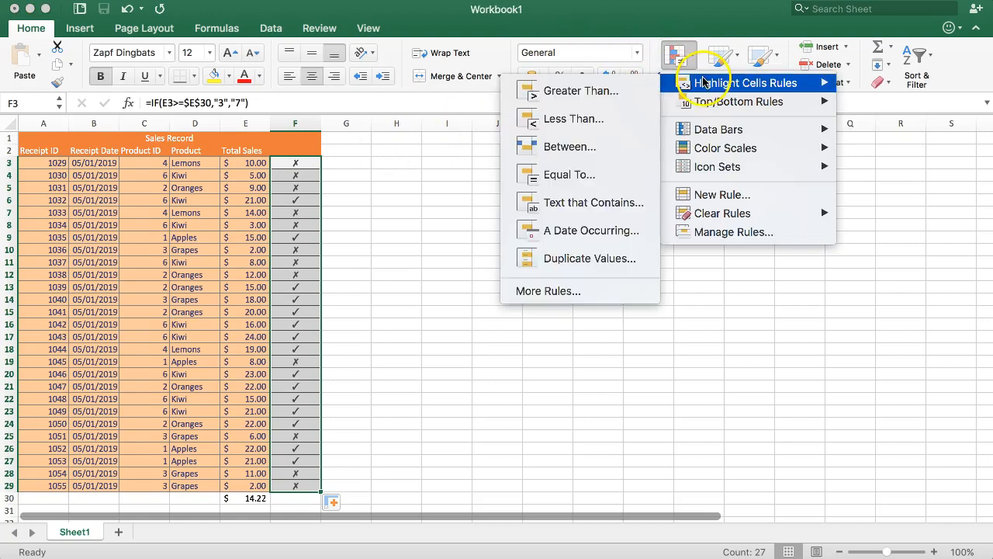
{"action": "left_click", "coordinate": [734, 231]}
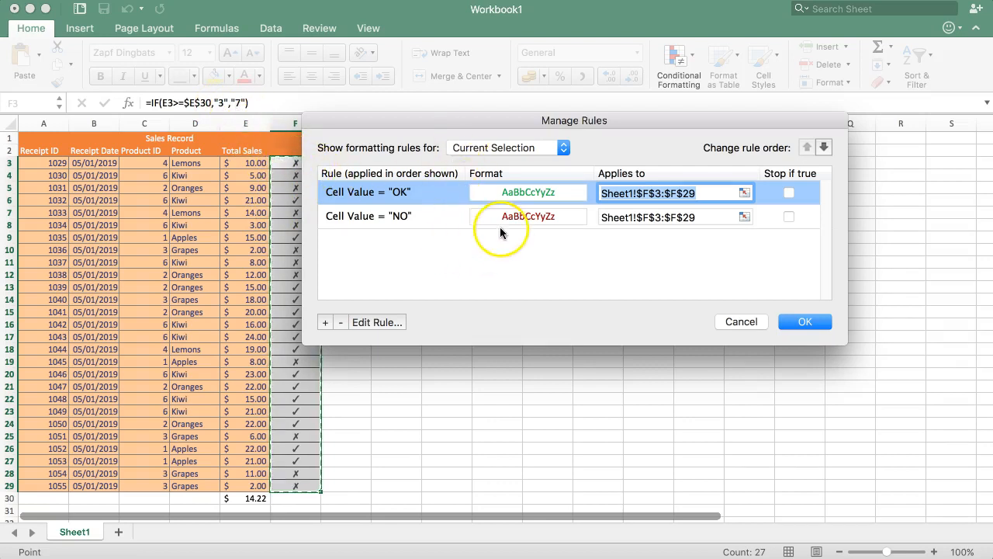
{"action": "left_click", "coordinate": [388, 203]}
{"action": "left_click", "coordinate": [387, 322]}
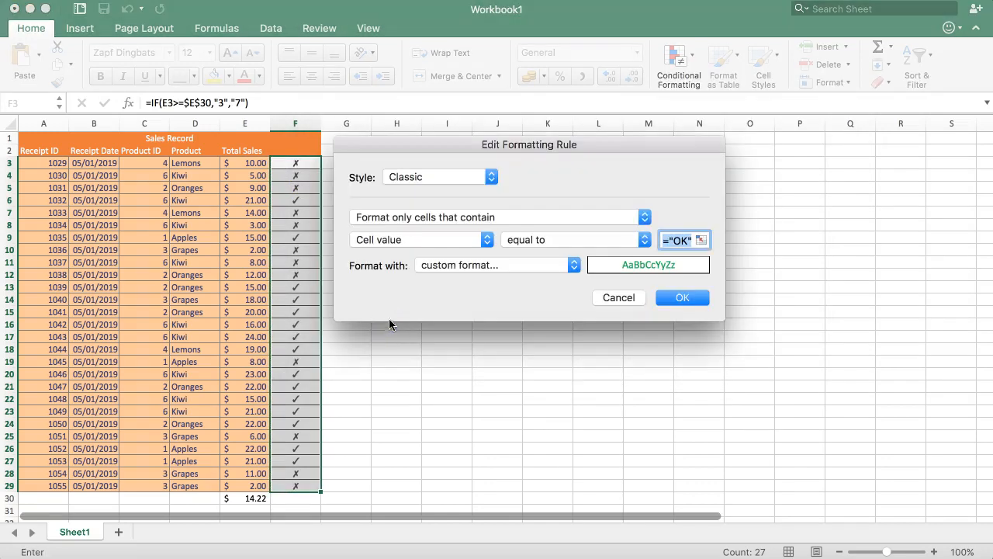
{"action": "left_click", "coordinate": [678, 240]}
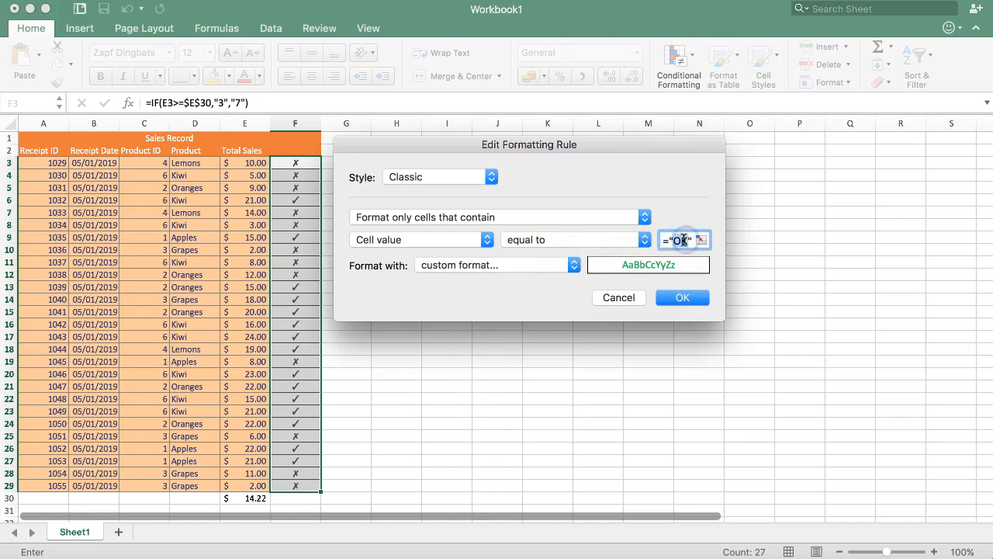
{"action": "type", "text": "3"}
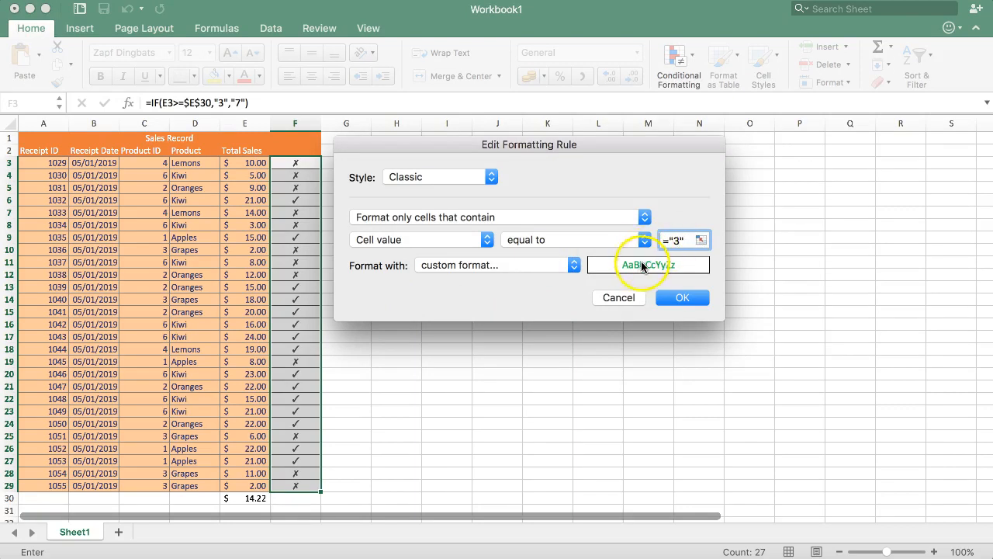
{"action": "left_click", "coordinate": [681, 298]}
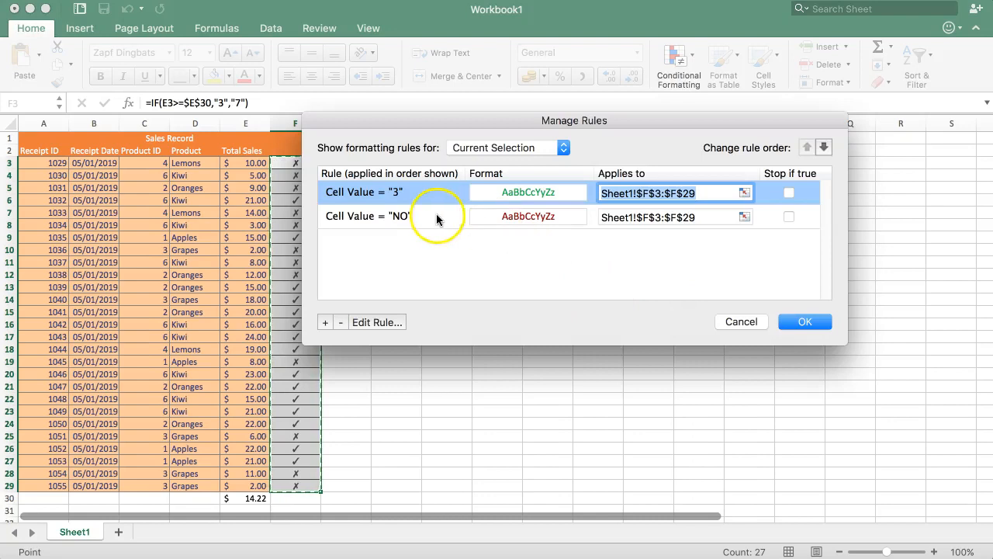
- Edit the red "NO" formatting rule to match cell values equal to "7" and apply the updated rules
{"action": "left_click", "coordinate": [398, 216]}
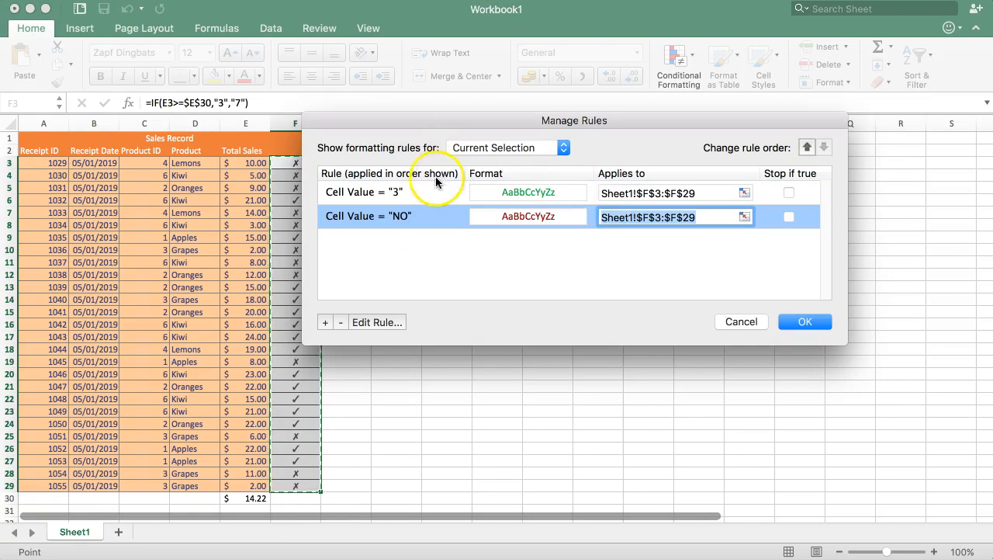
{"action": "left_click", "coordinate": [377, 321]}
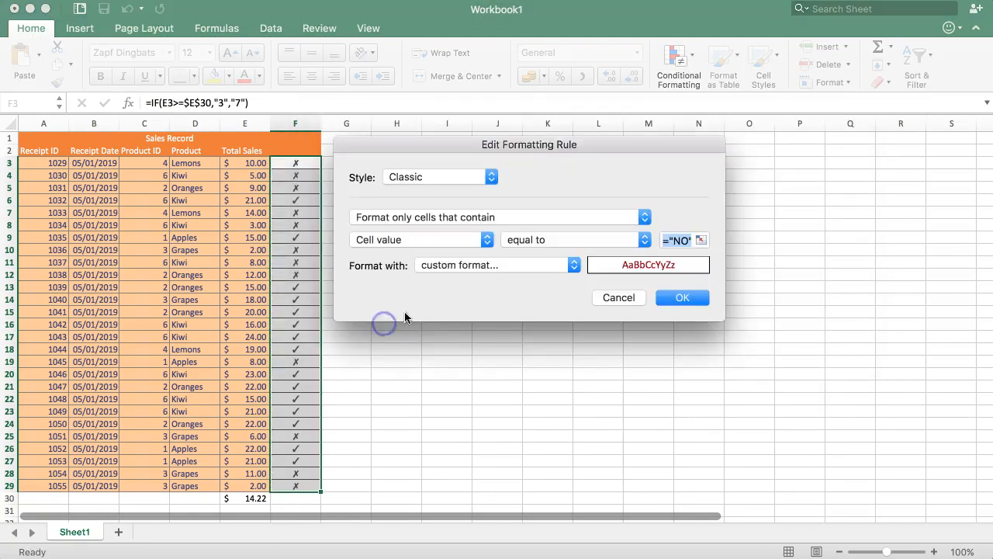
{"action": "left_click_drag", "start_coordinate": [676, 240], "coordinate": [690, 241]}
{"action": "type", "text": "7"}
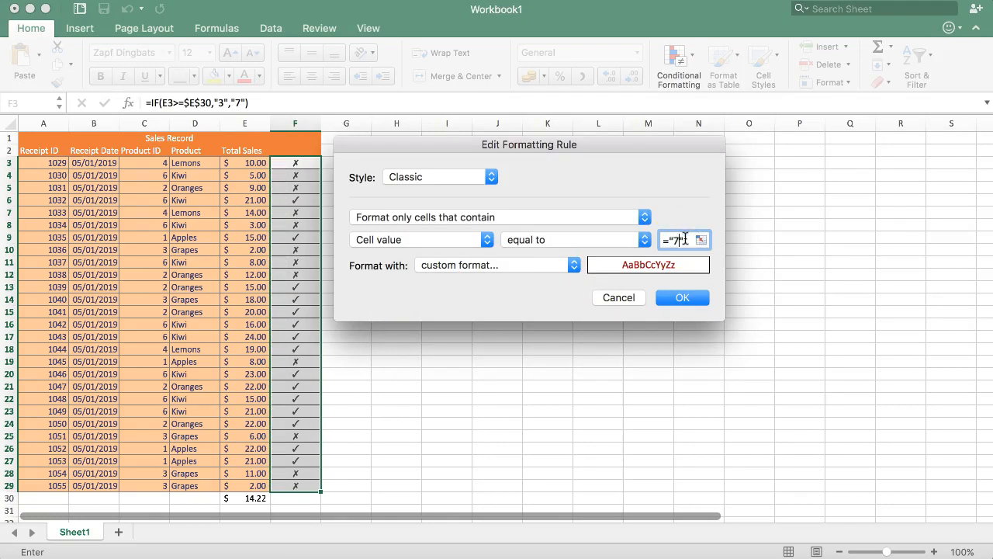
{"action": "left_click", "coordinate": [680, 298]}
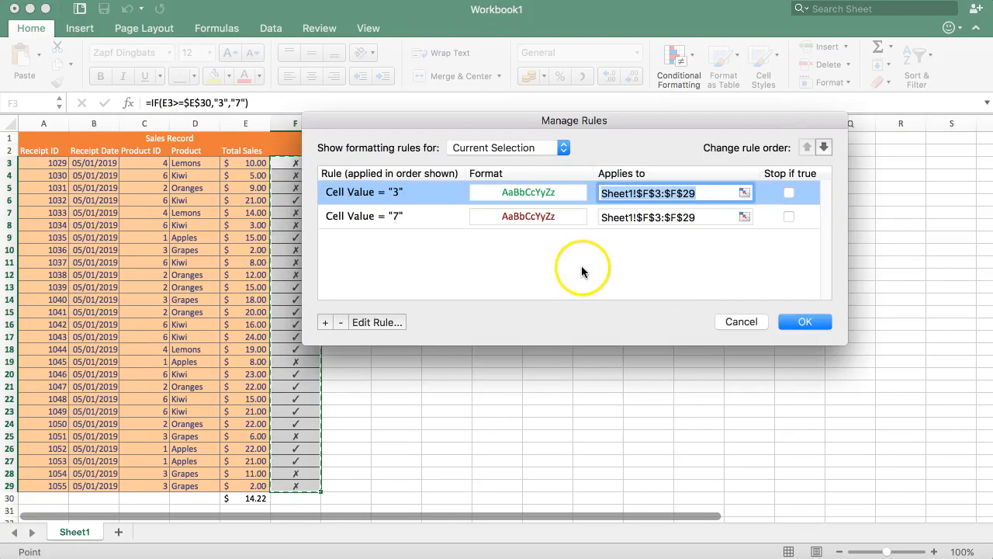
{"action": "left_click", "coordinate": [796, 321]}
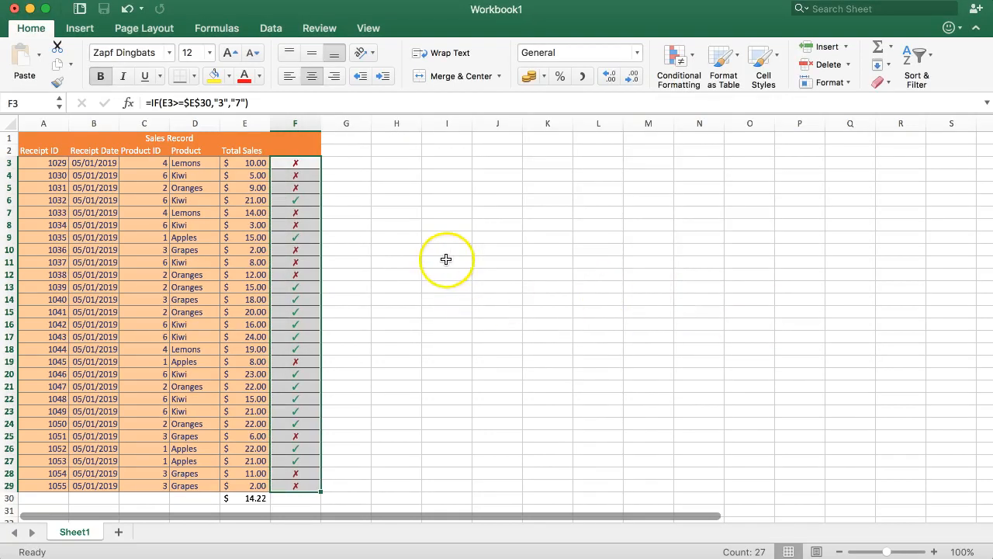
- Replace the average in E30 with 10 to test how the symbols respond
{"action": "left_click", "coordinate": [246, 175]}
{"action": "left_click", "coordinate": [234, 165]}
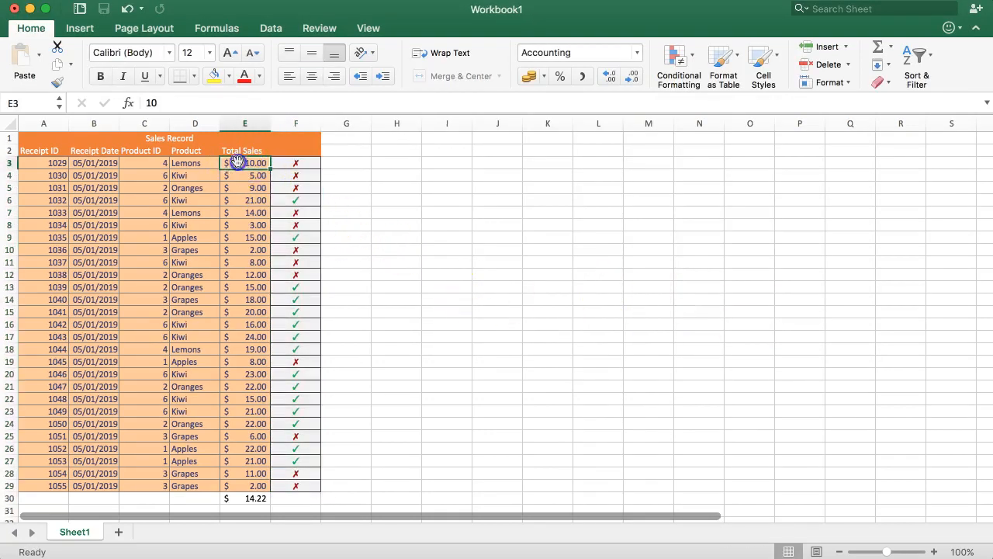
{"action": "left_click", "coordinate": [245, 497]}
{"action": "type", "text": "10"}
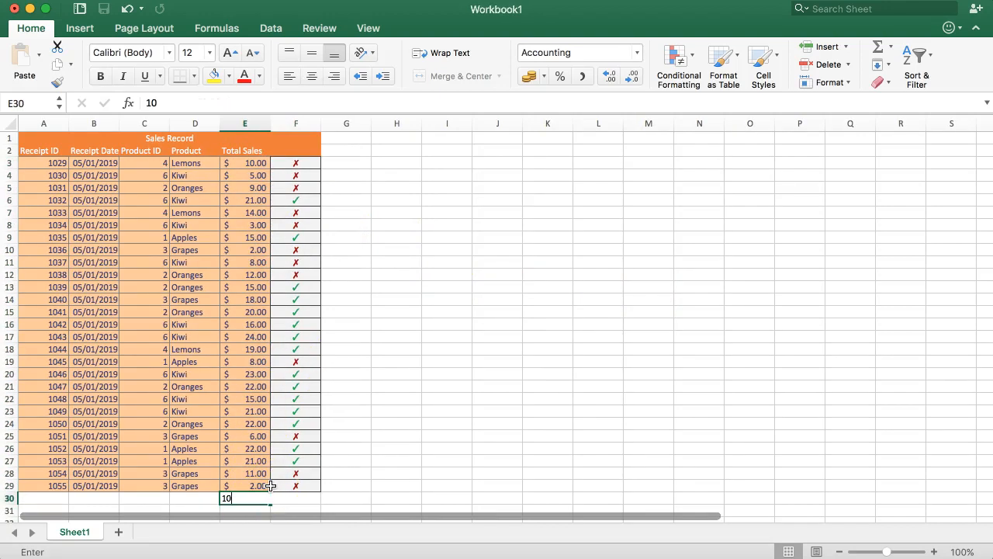
{"action": "key", "text": "Return"}
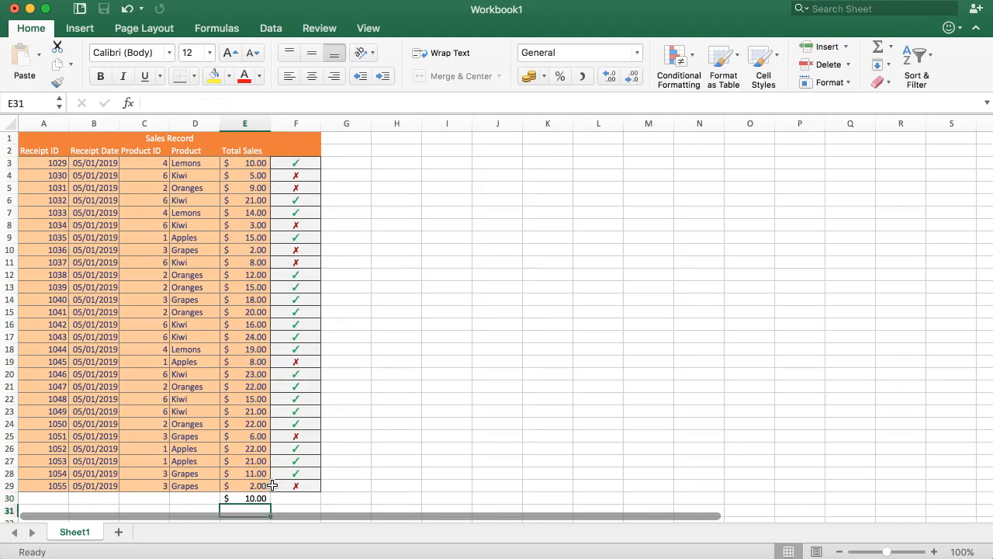
- Set the test threshold in E30 to 25
{"action": "key", "text": "Up"}
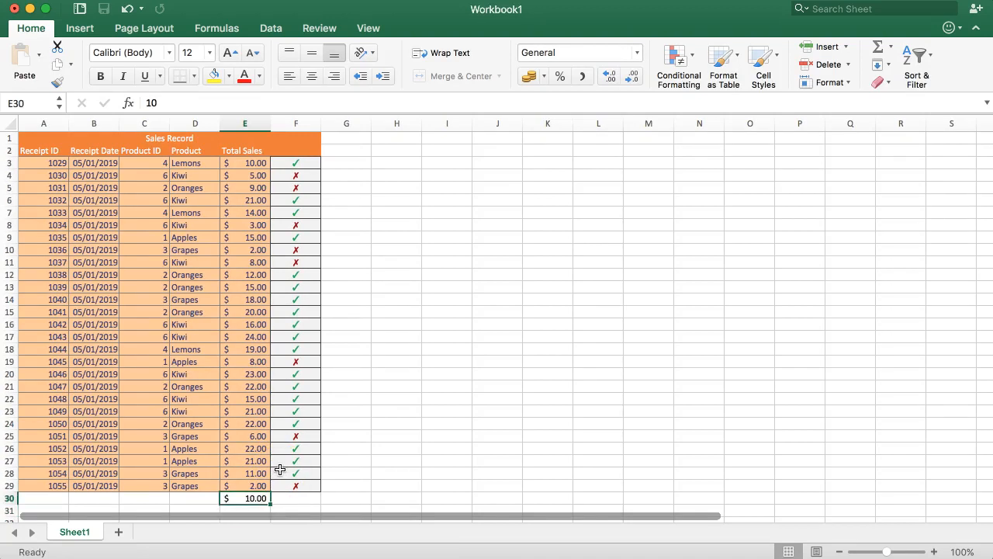
{"action": "type", "text": "25"}
{"action": "key", "text": "Return"}
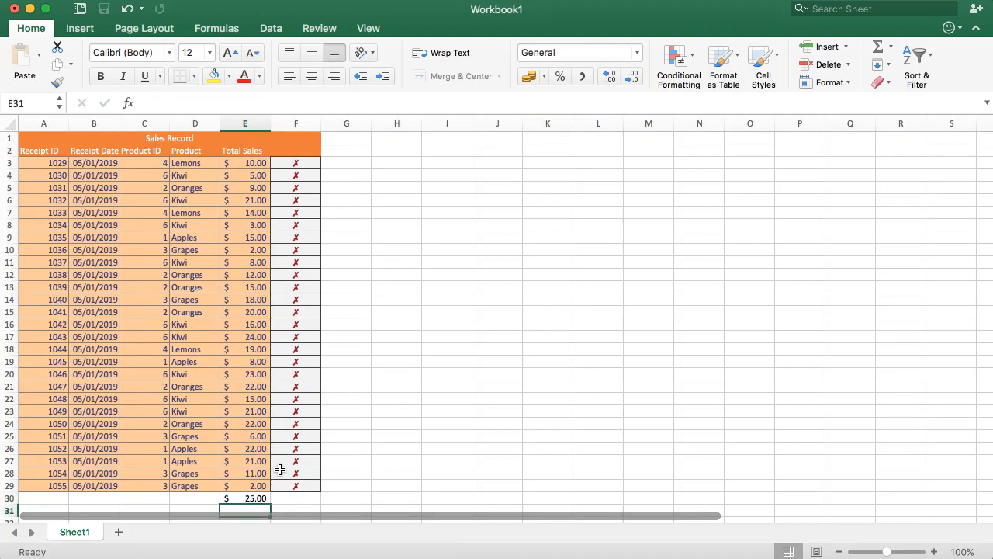
- Try 22 as the threshold in E30, and undo the test entries back to the AVERAGE formula
{"action": "key", "text": "Up"}
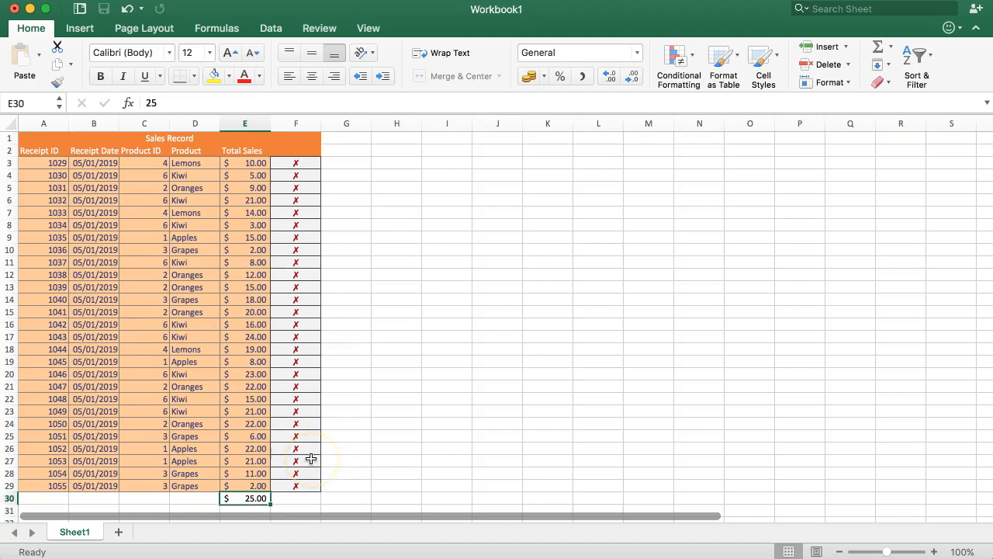
{"action": "type", "text": "22"}
{"action": "key", "text": "Return"}
{"action": "key", "text": "Up"}
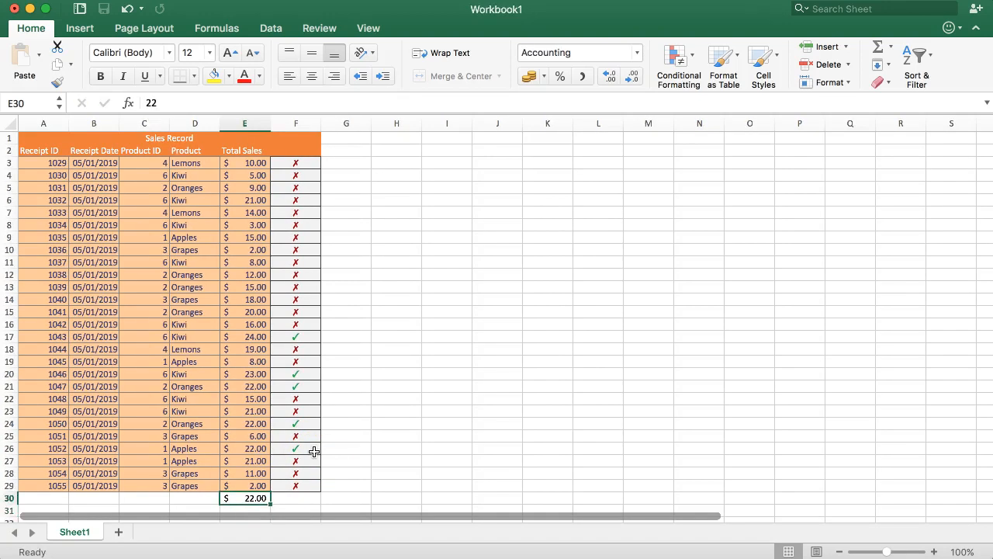
{"action": "key", "text": "super+z"}
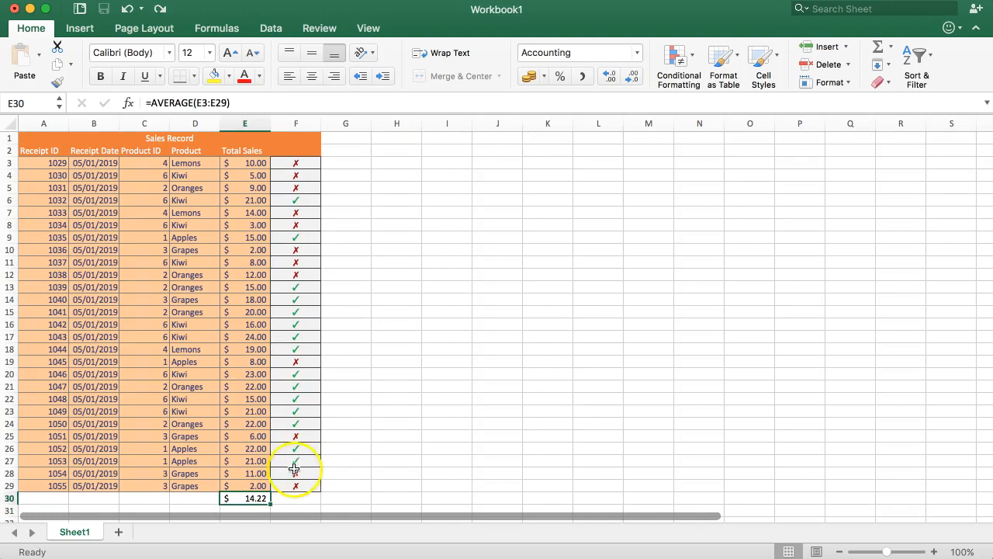